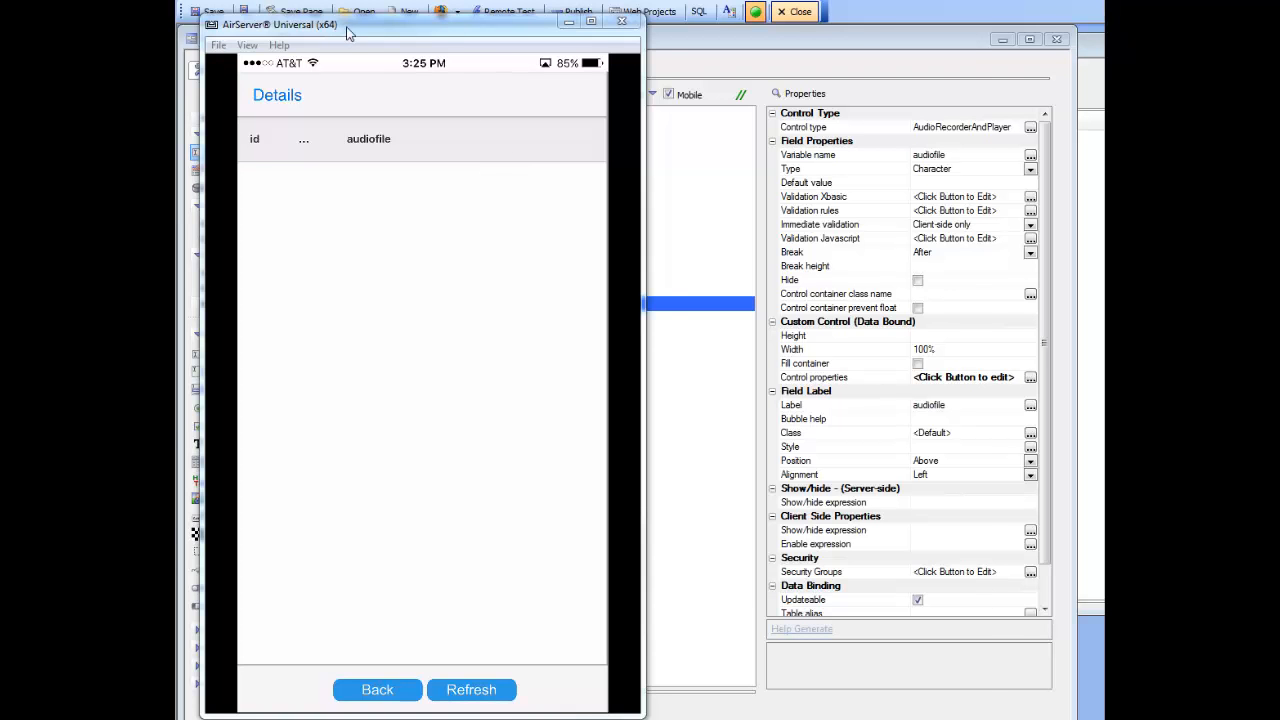
# - Fill in the new record's name as Test and record an audio clip of about 20 seconds for its audiofile field
pyautogui.moveTo(350, 29)
pyautogui.mouseDown()
pyautogui.moveTo(560, 59)
pyautogui.moveTo(368, 37)
pyautogui.mouseUp()
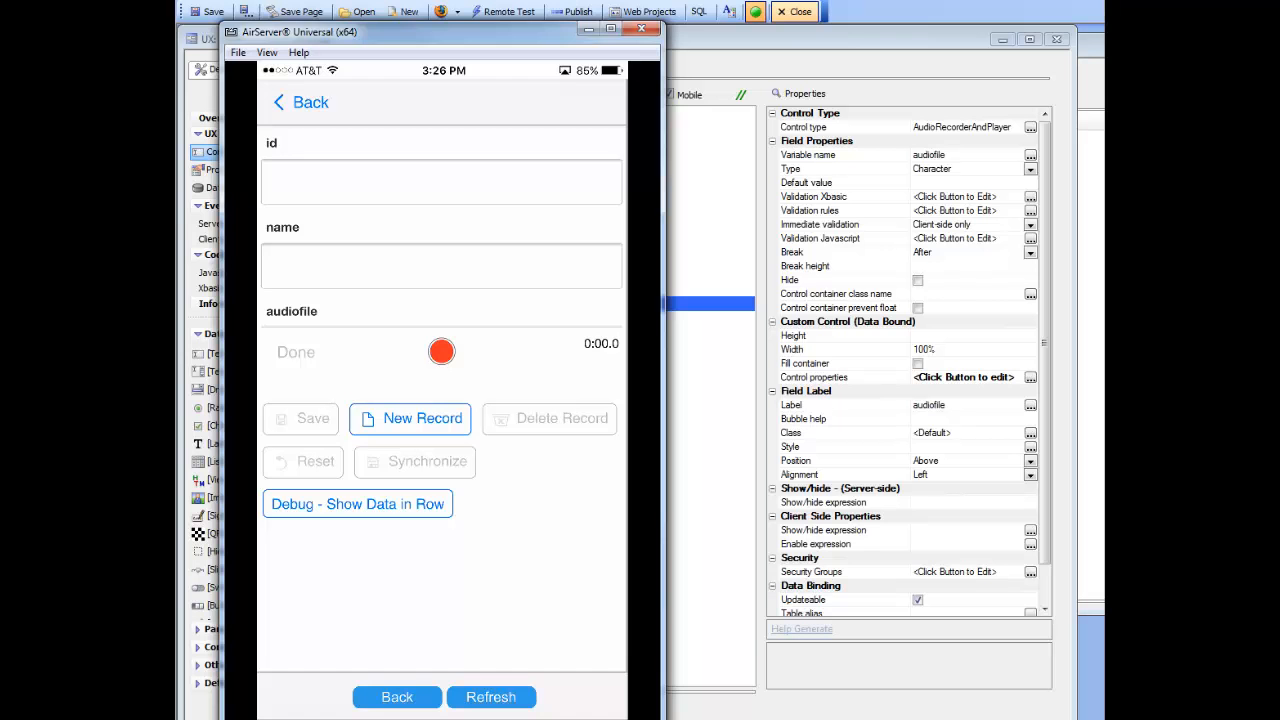
pyautogui.click(441, 266)
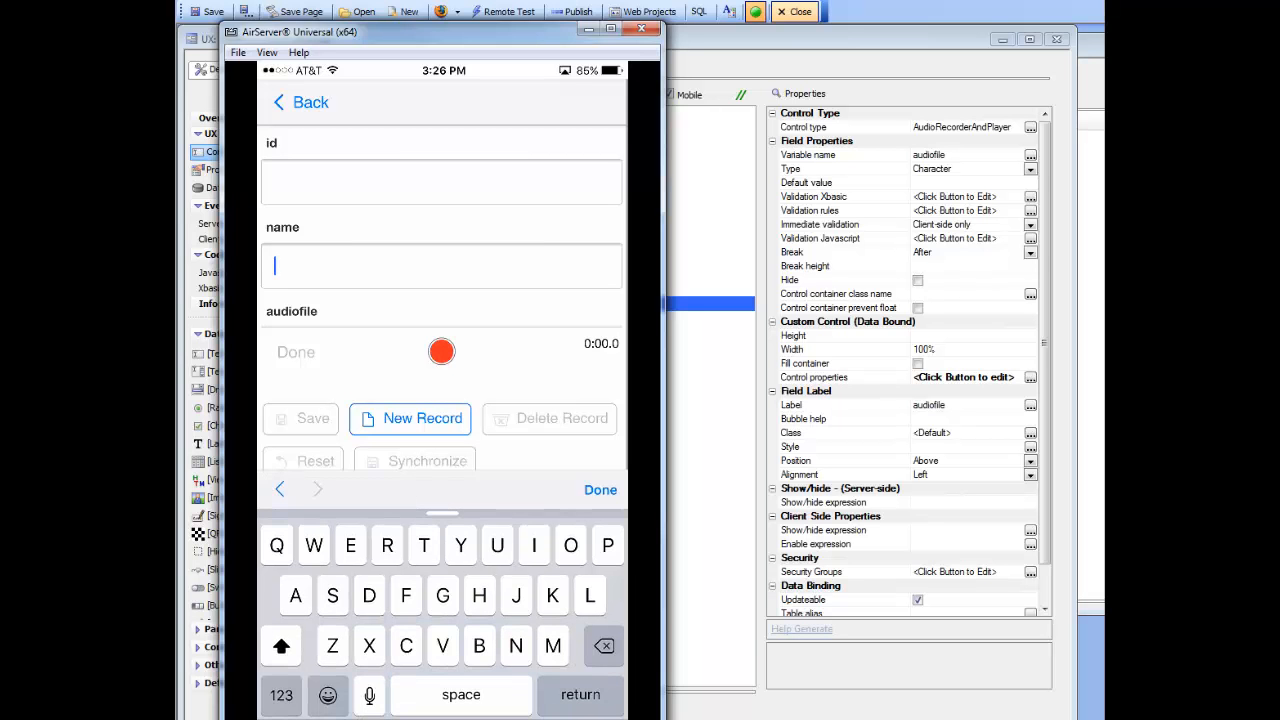
pyautogui.write('Tes')
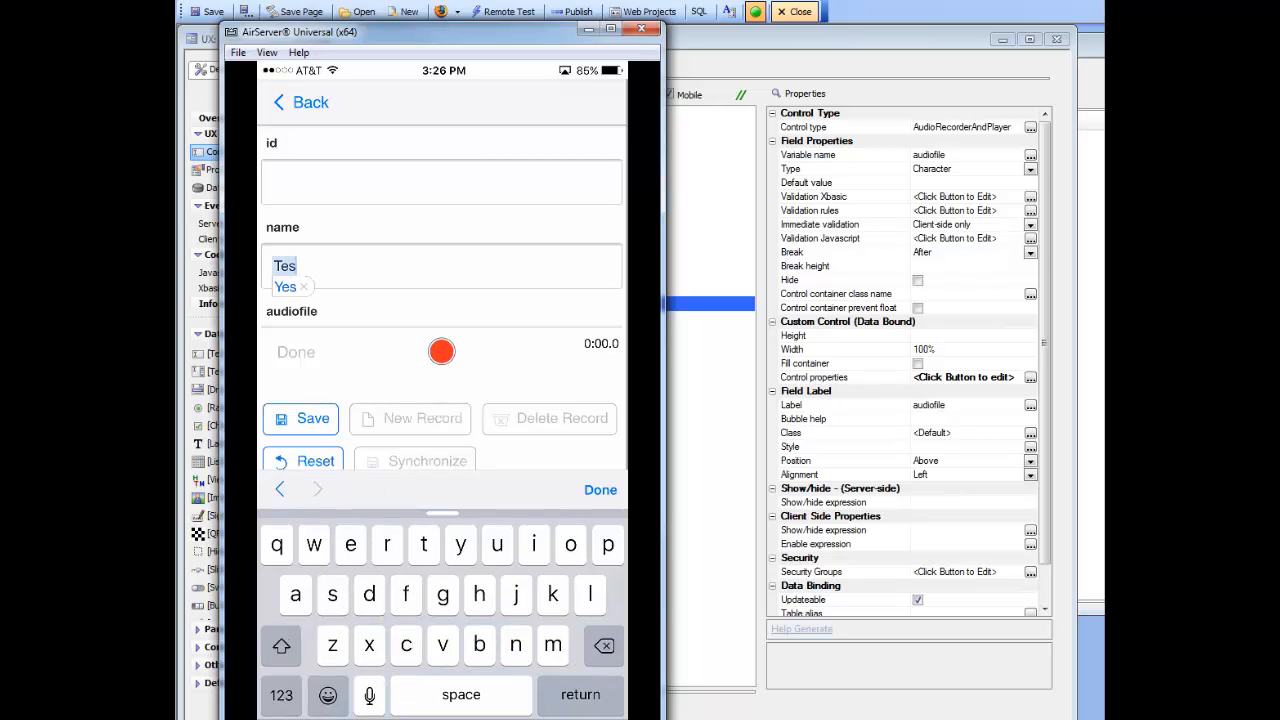
pyautogui.write('t')
pyautogui.click(441, 351)
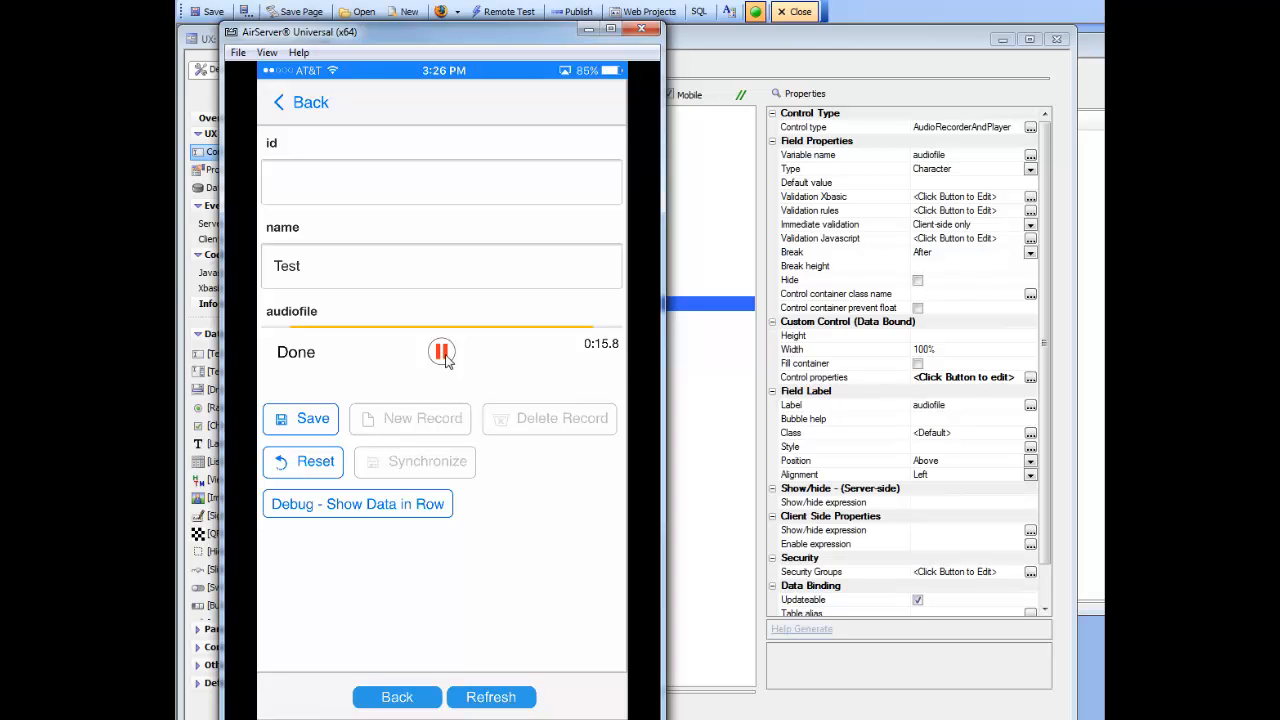
pyautogui.click(298, 353)
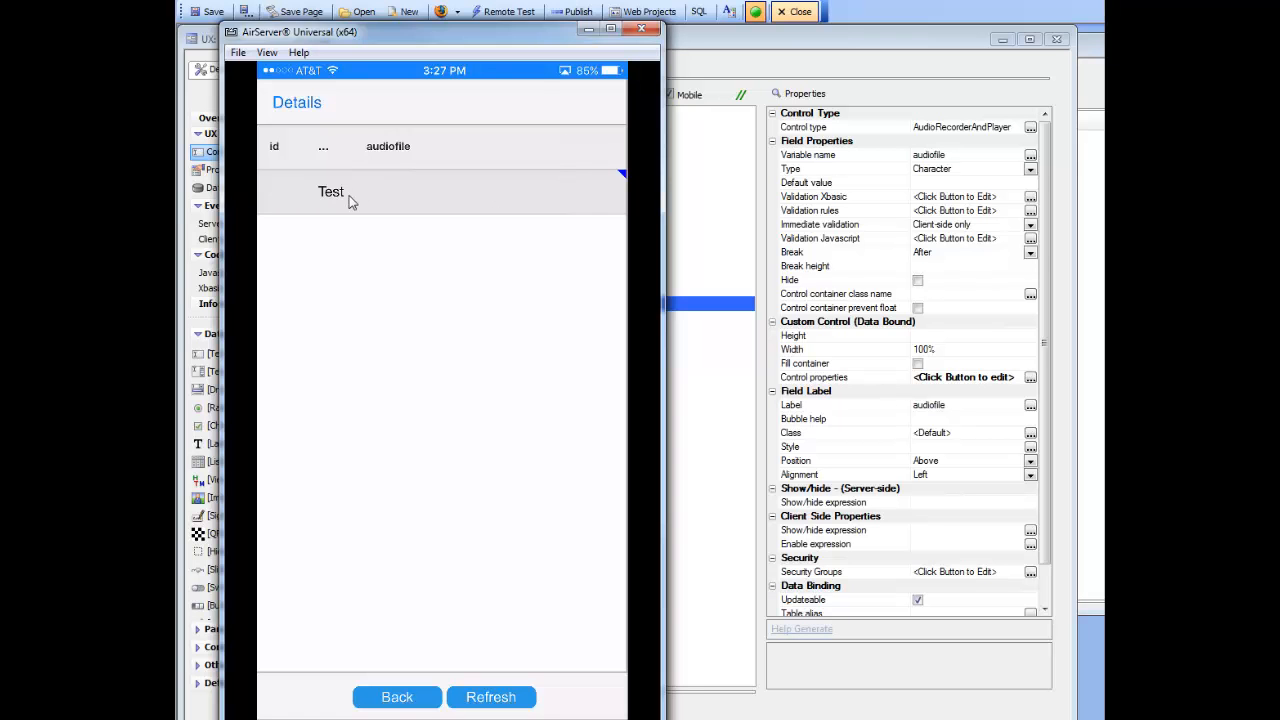
# - Bring up the audio table in the database client and refresh it to check for the synchronized record
pyautogui.moveTo(1104, 182); pyautogui.dragTo(446, 148)
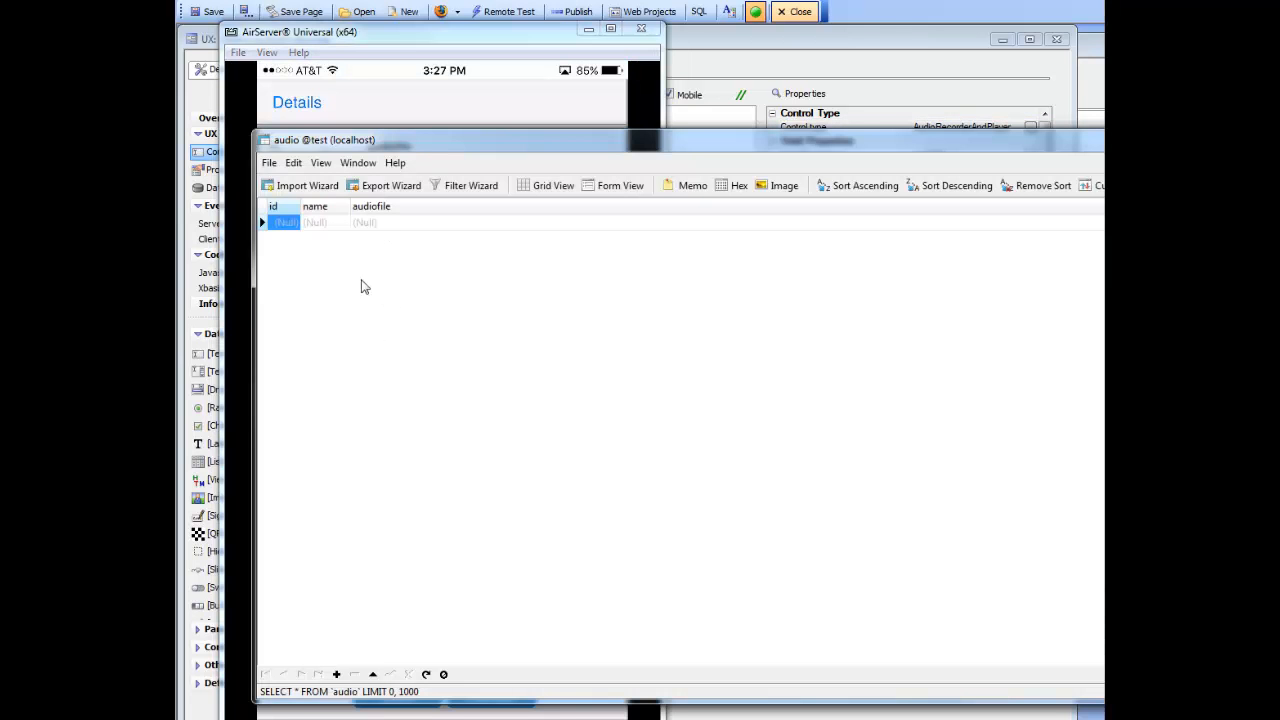
pyautogui.moveTo(411, 142); pyautogui.dragTo(1104, 160)
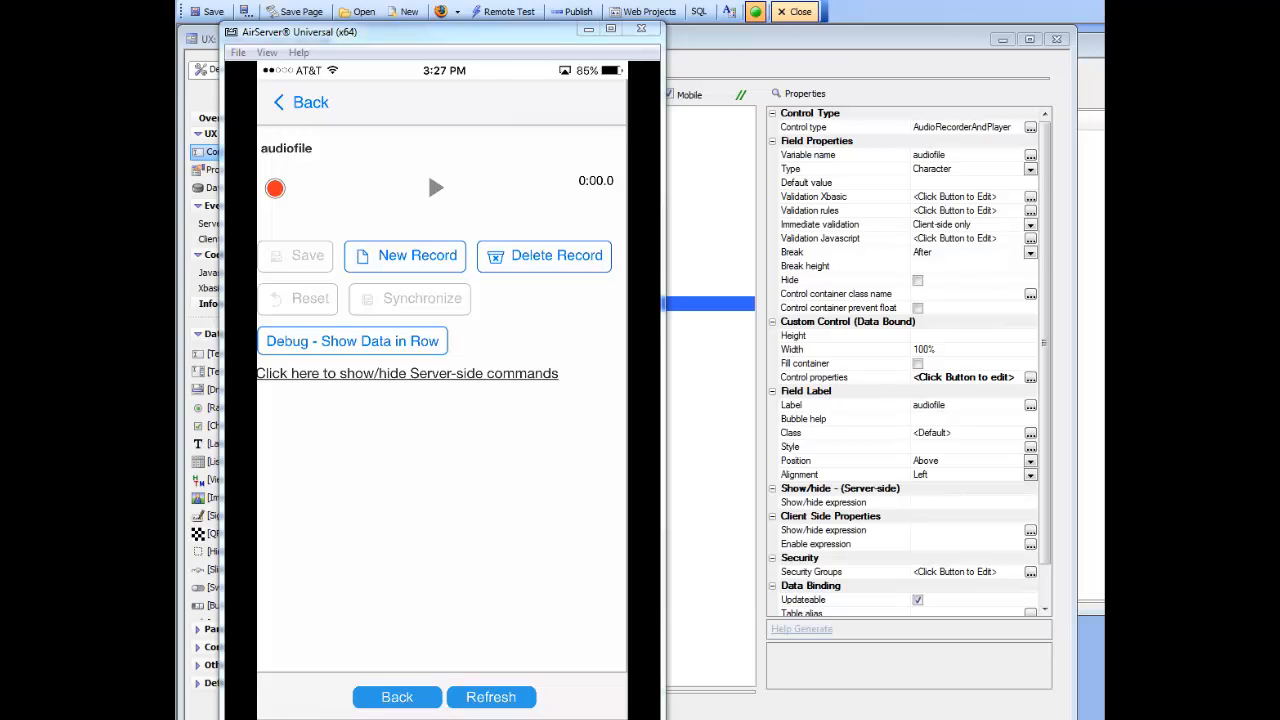
pyautogui.moveTo(1279, 216); pyautogui.dragTo(587, 168)
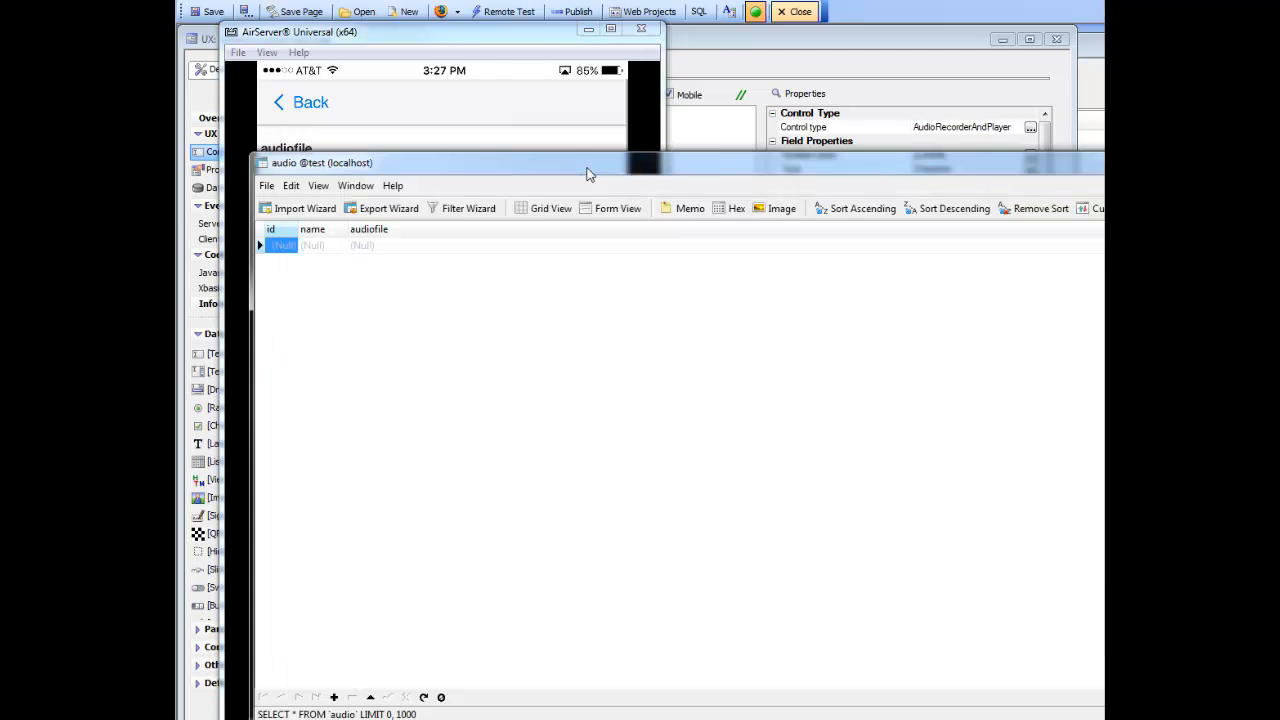
pyautogui.click(424, 697)
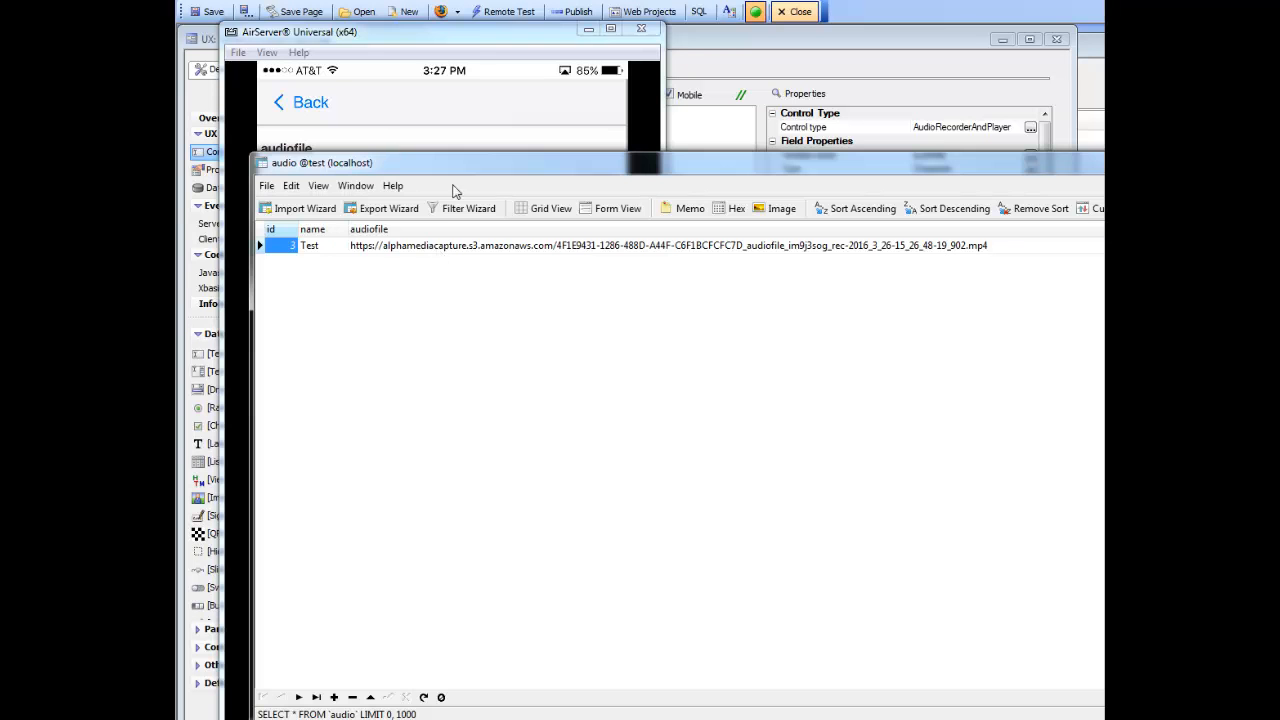
pyautogui.hotkey('alt', 'F4')
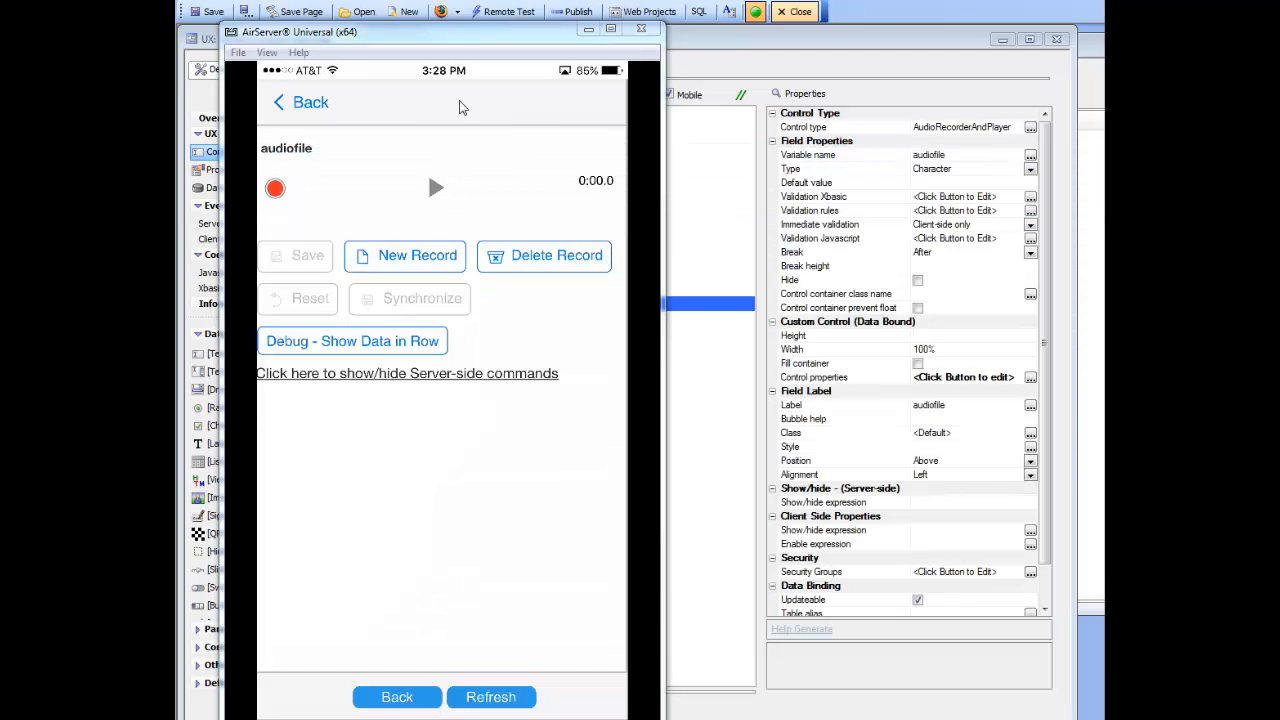
# - Switch to the UX component designer, run a Fast Preview in the browser, and open the Test record's details
pyautogui.hotkey('alt', 'Tab')
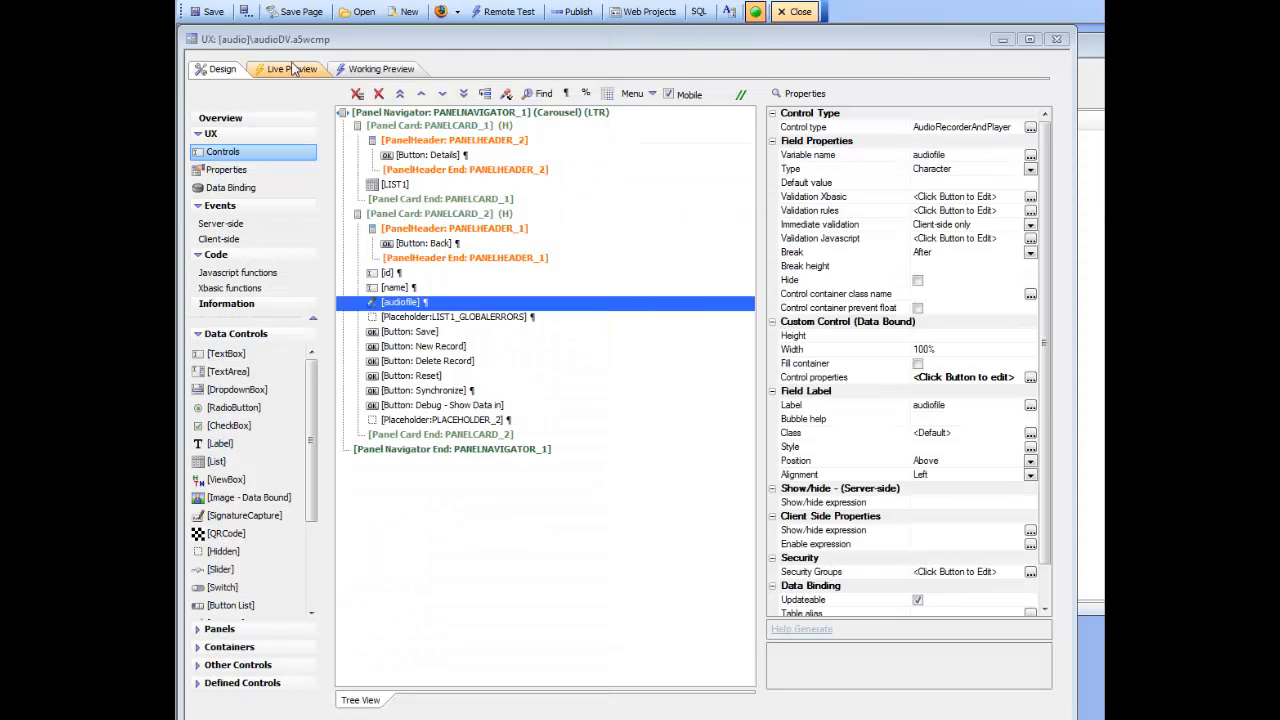
pyautogui.click(443, 10)
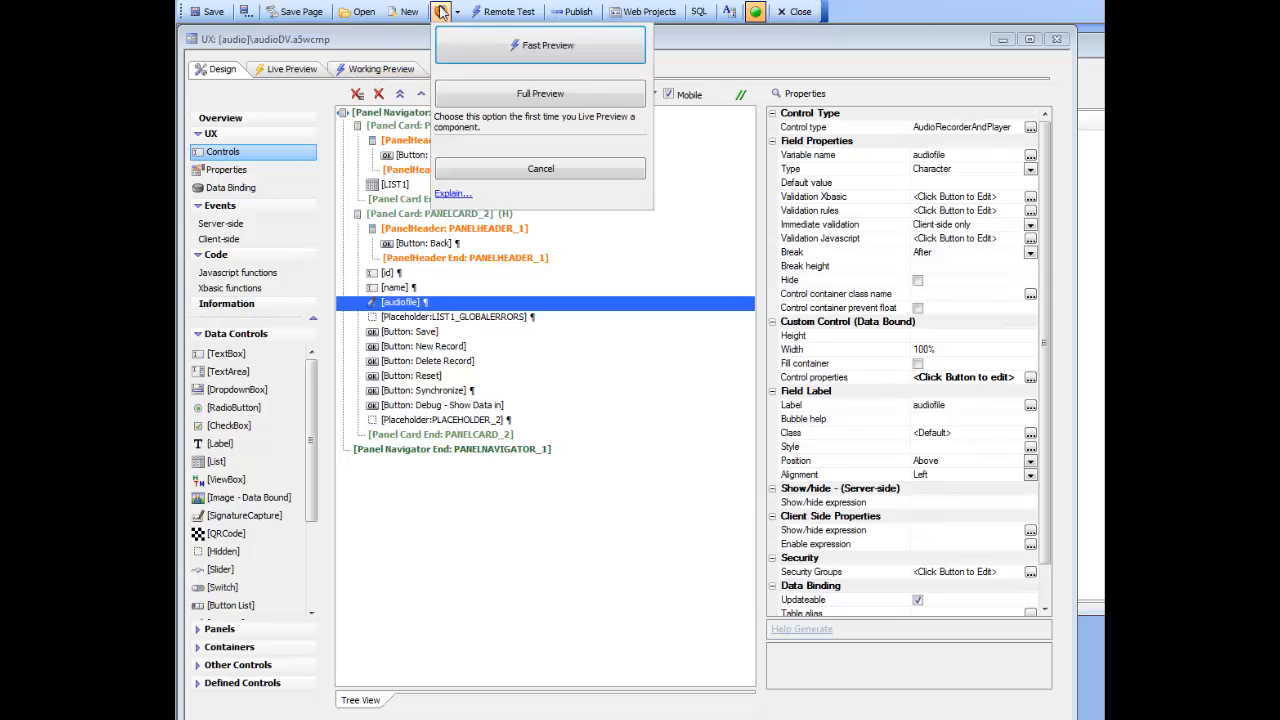
pyautogui.click(557, 50)
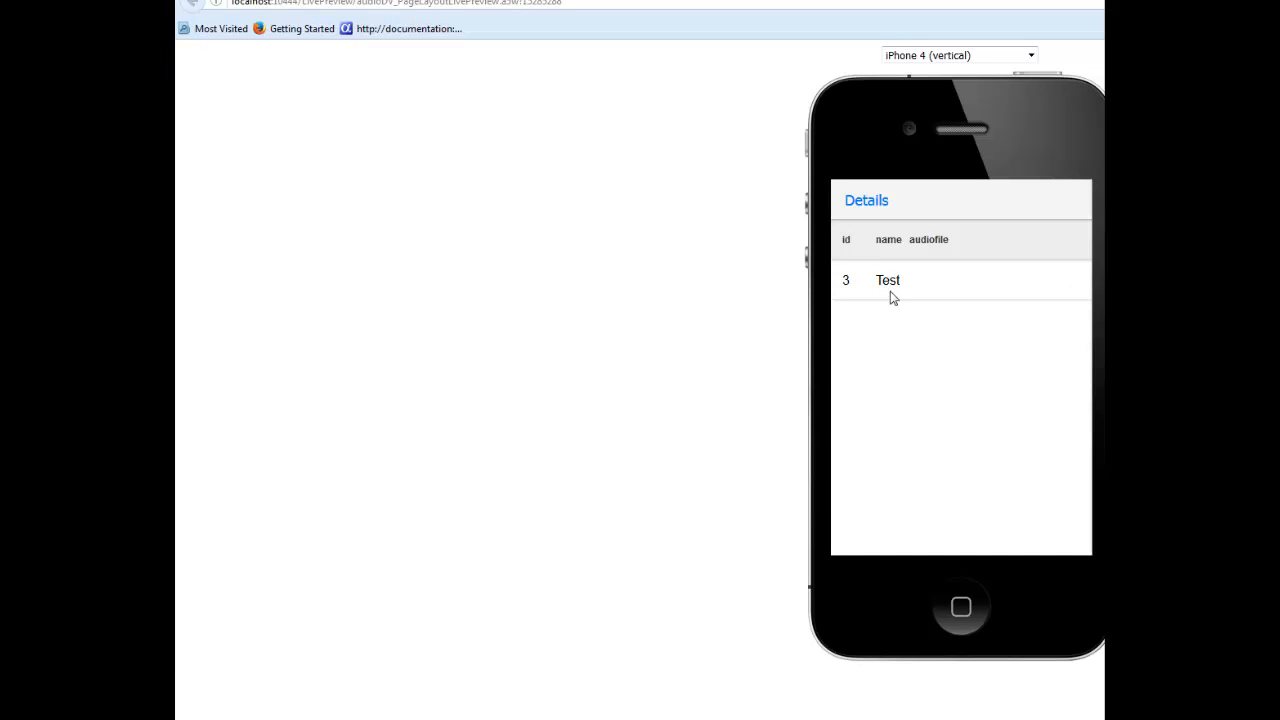
pyautogui.click(873, 310)
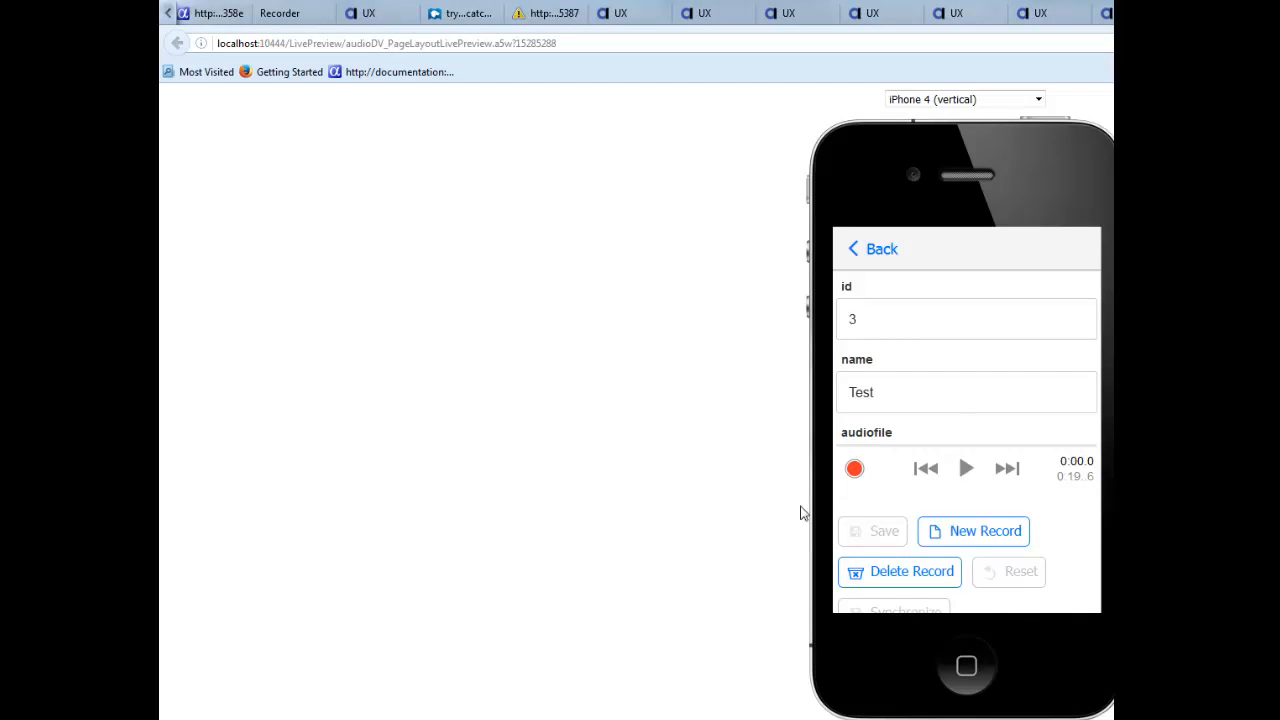
# - Play the Test record's audio, skip to its end and back to its start, replay it, and switch the control to recording mode
pyautogui.click(966, 470)
pyautogui.click(966, 470)
pyautogui.click(1007, 477)
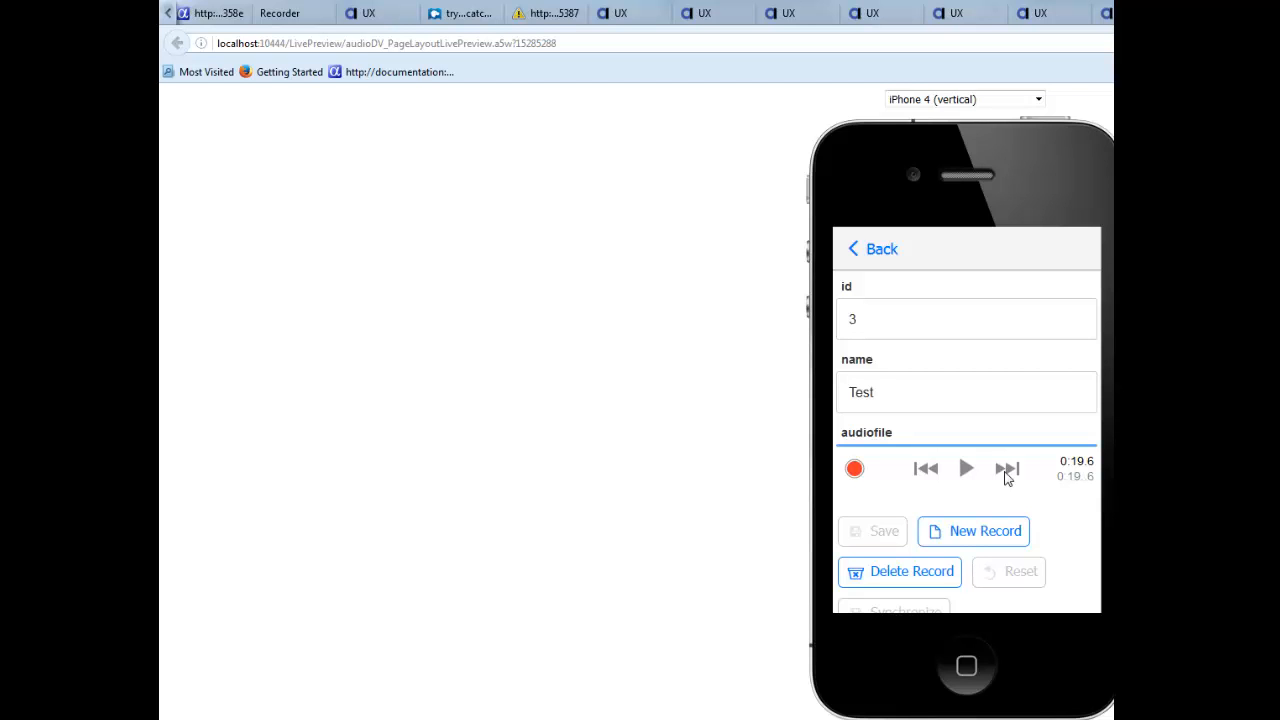
pyautogui.click(932, 474)
pyautogui.click(966, 472)
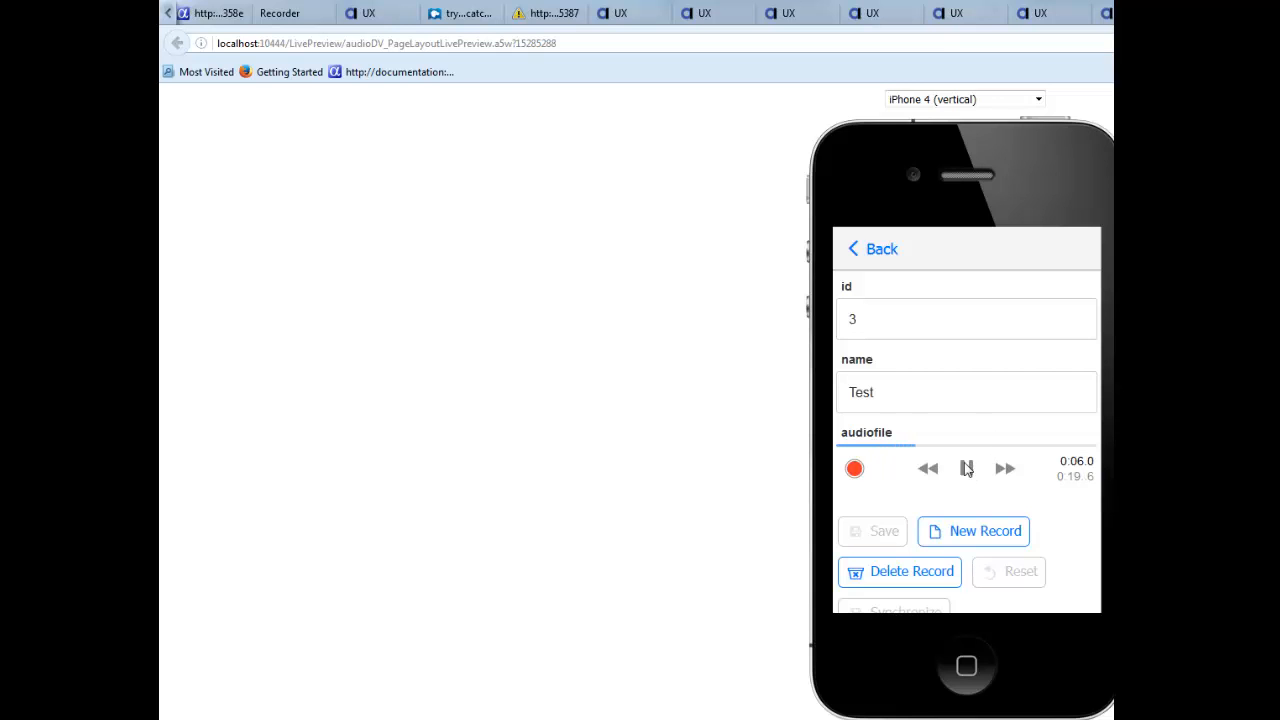
pyautogui.click(855, 469)
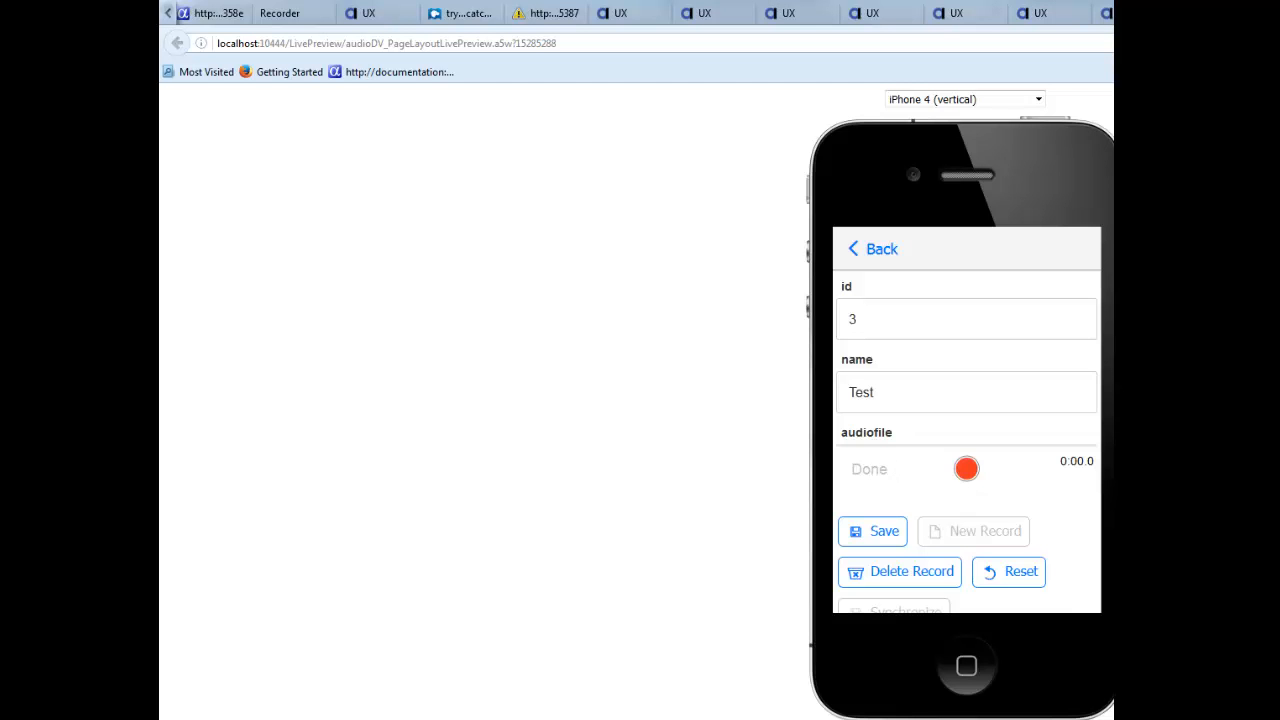
# - Return to the UX designer, open the list properties of LIST1, and expand the SQL Data Source settings
pyautogui.moveTo(1279, 411); pyautogui.dragTo(435, 185)
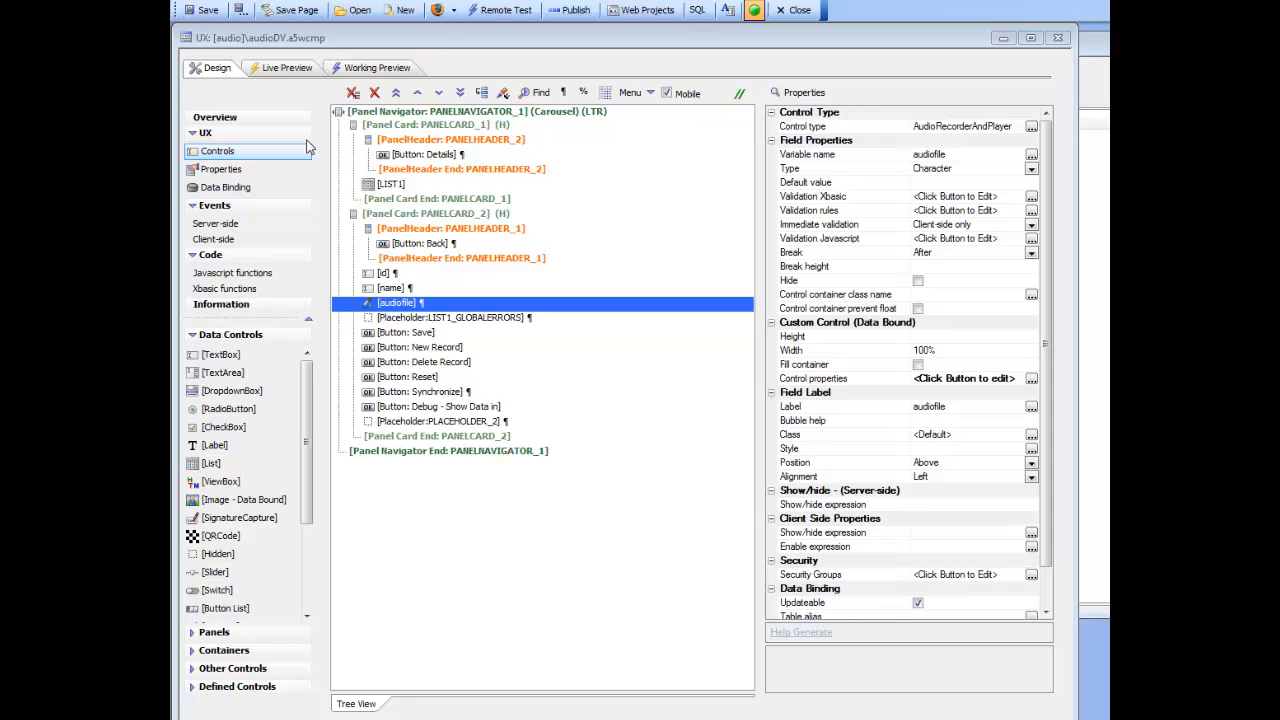
pyautogui.click(390, 186)
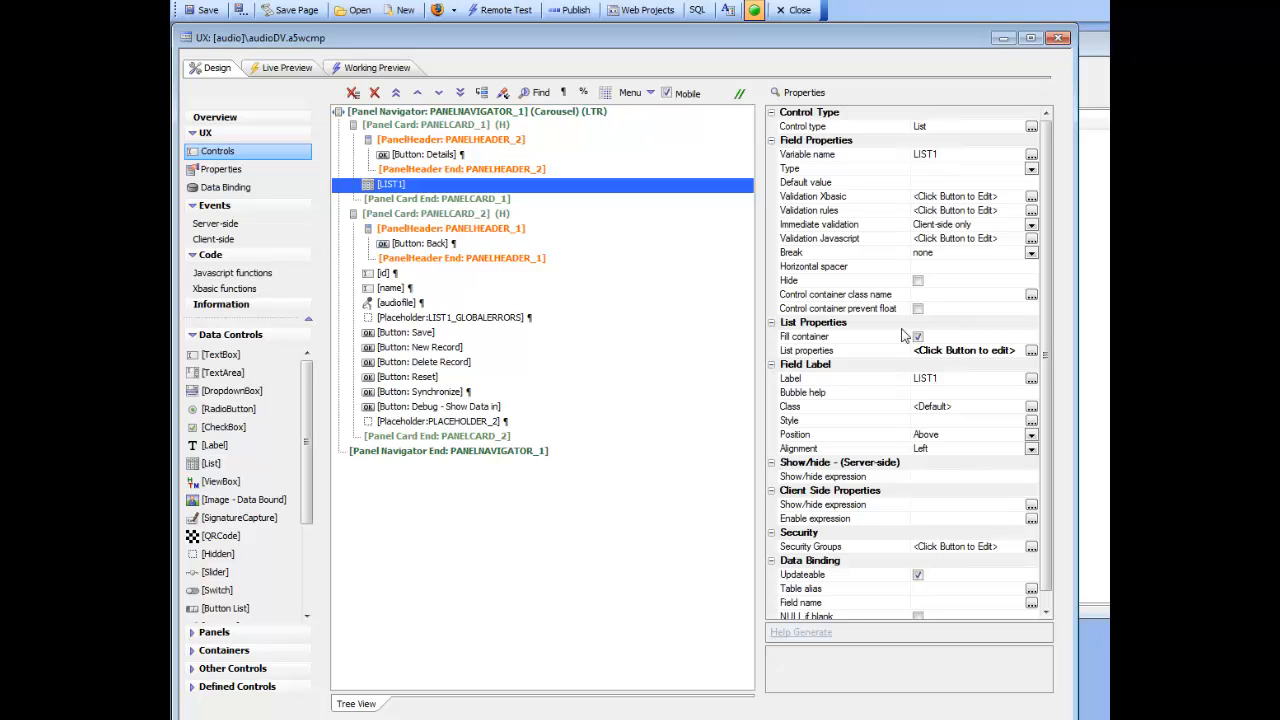
pyautogui.click(848, 358)
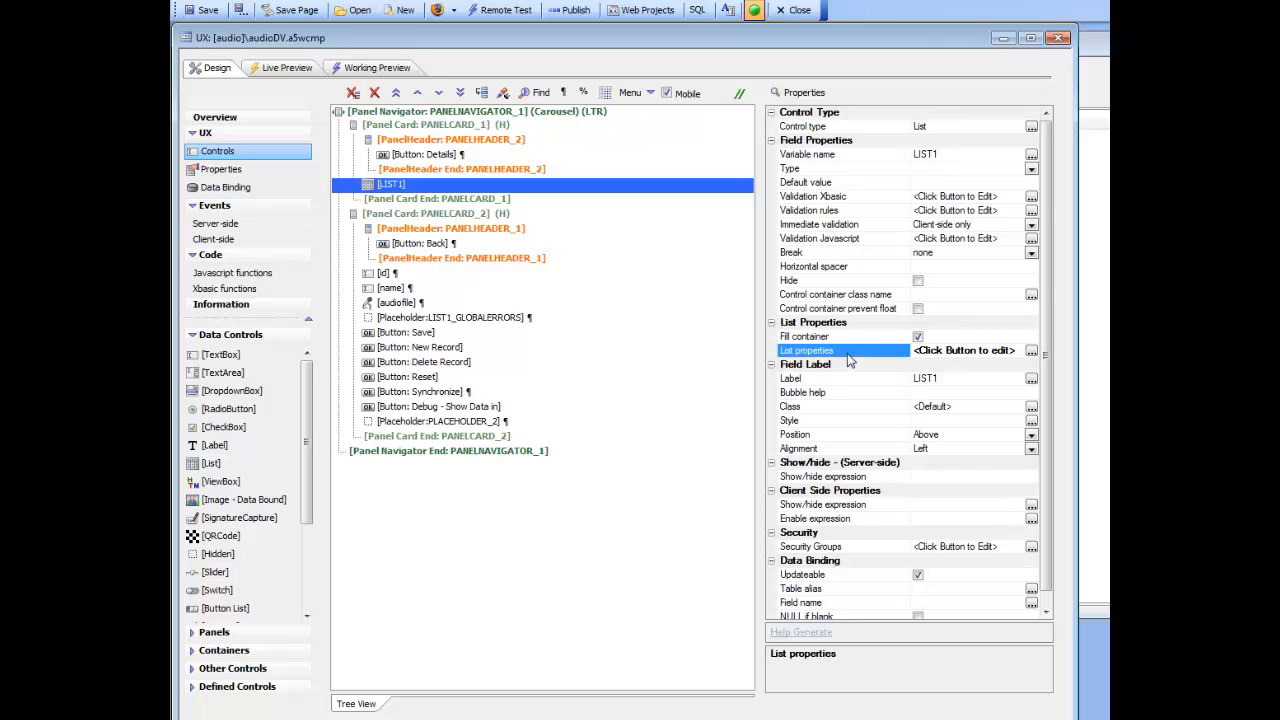
pyautogui.doubleClick(848, 359)
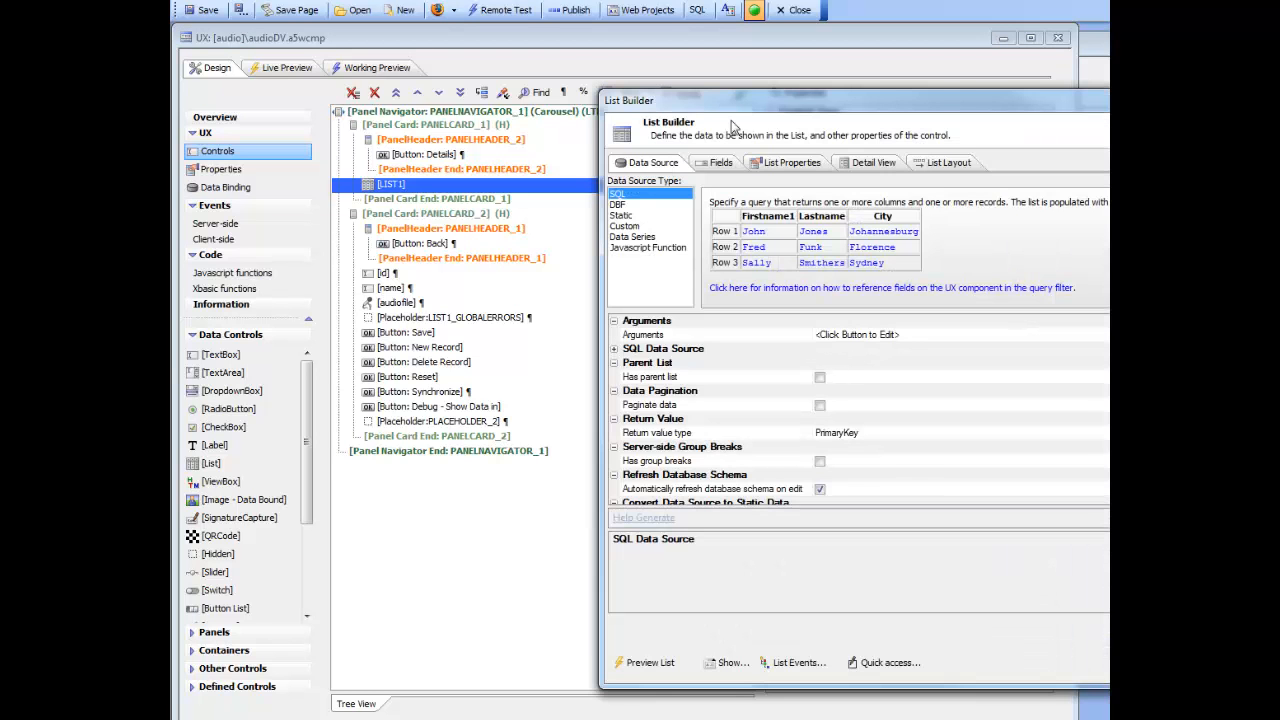
pyautogui.moveTo(752, 109); pyautogui.dragTo(527, 97)
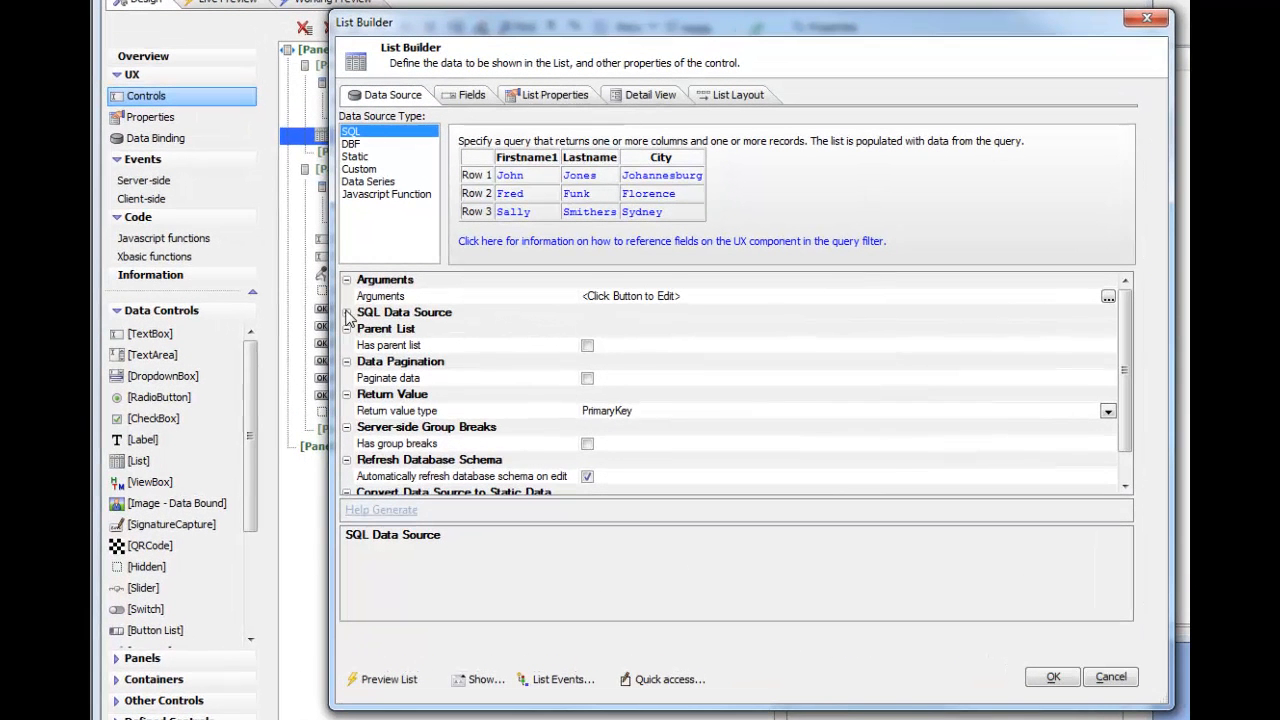
pyautogui.click(348, 314)
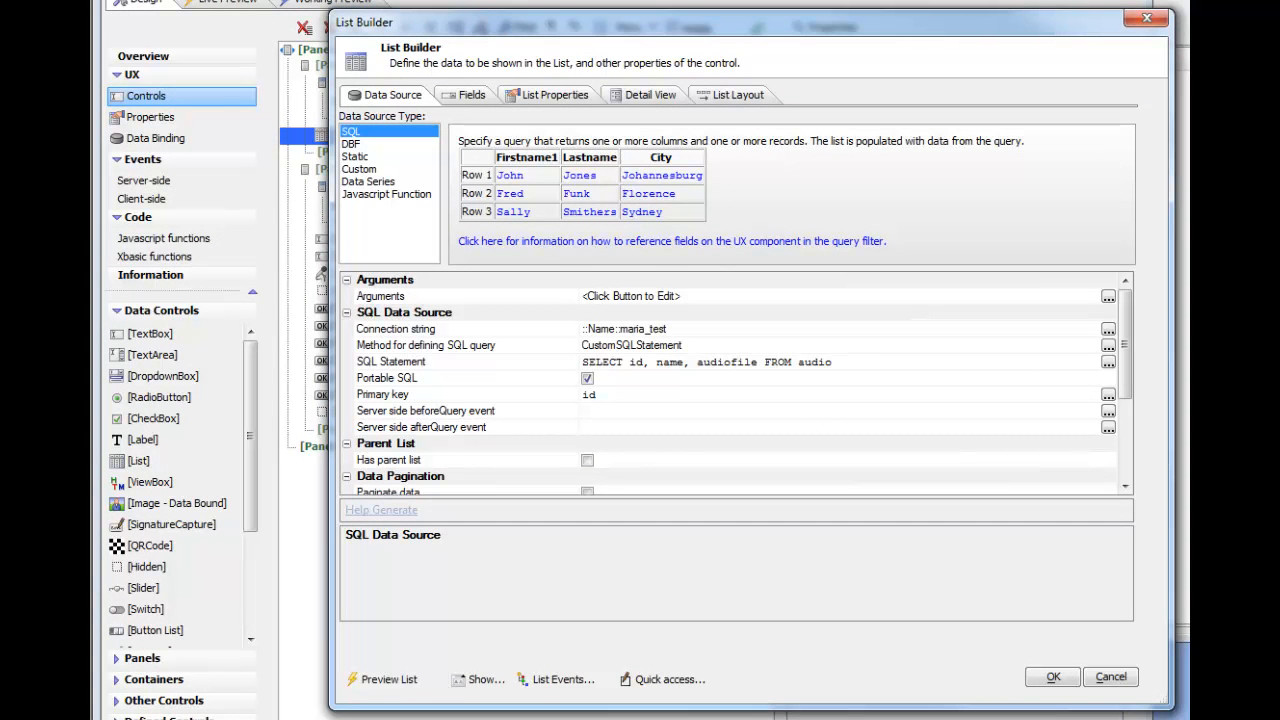
# - View the records of the audio table in the database client, examining the id column, and return to the List Builder
pyautogui.click(320, 719)
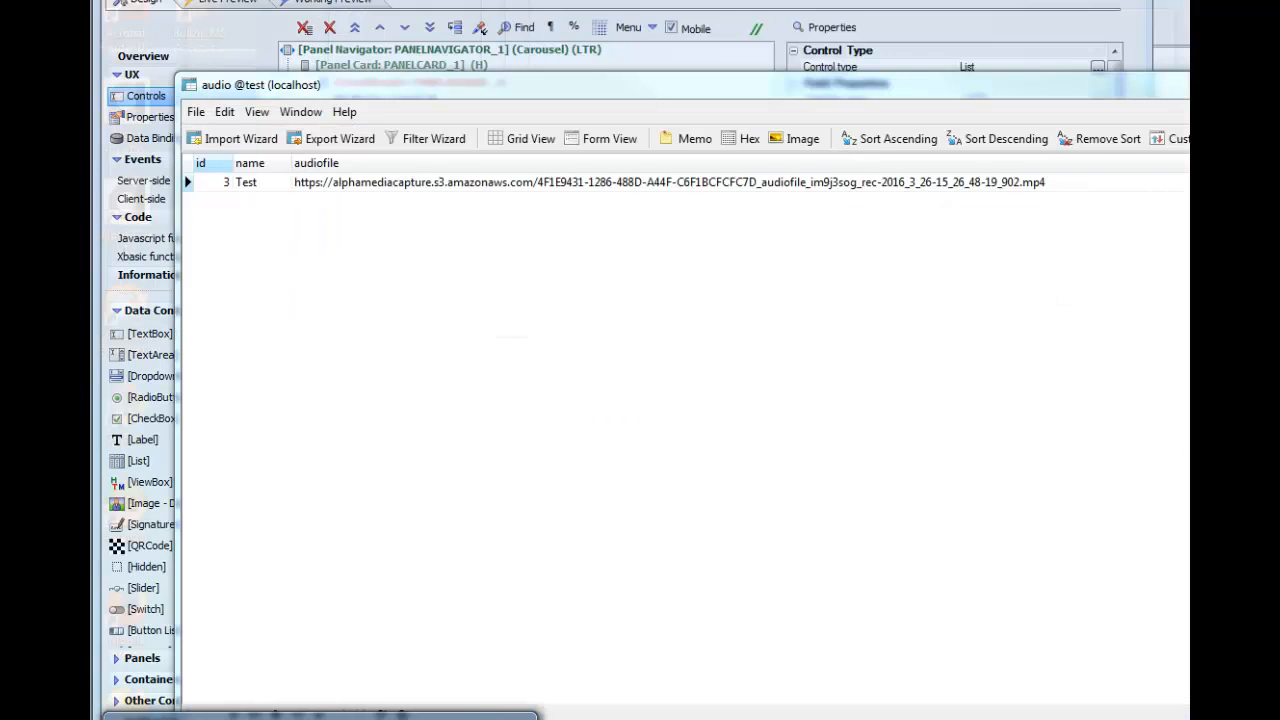
pyautogui.click(214, 181)
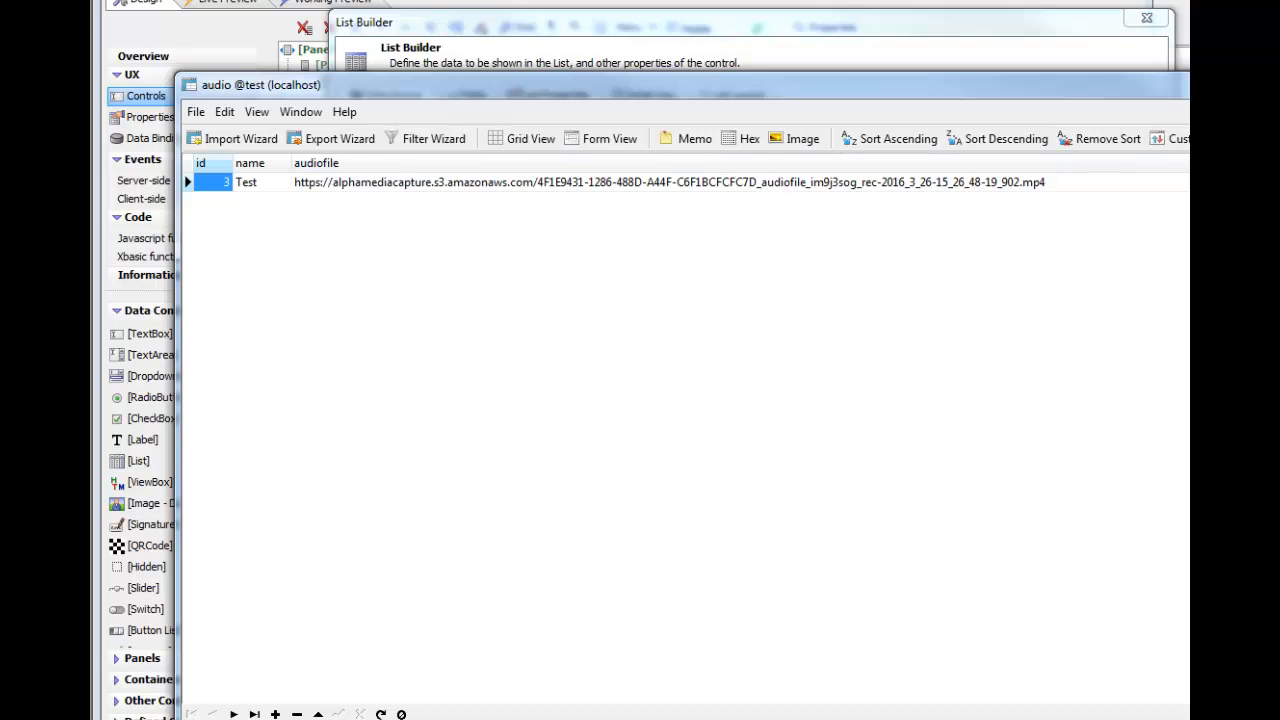
pyautogui.hotkey('alt', 'Tab')
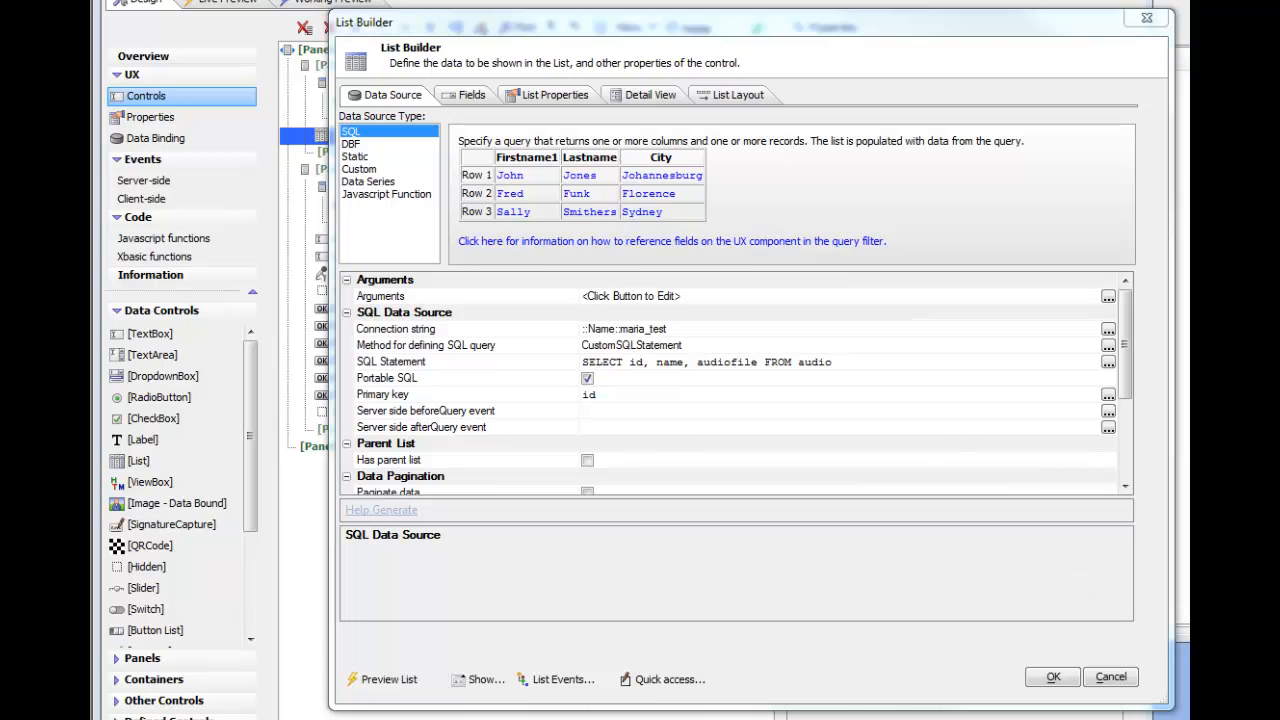
# - Open the audio table's design in the database client, examine its name and audiofile field definitions, and close it
pyautogui.moveTo(1186, 60); pyautogui.dragTo(229, 36)
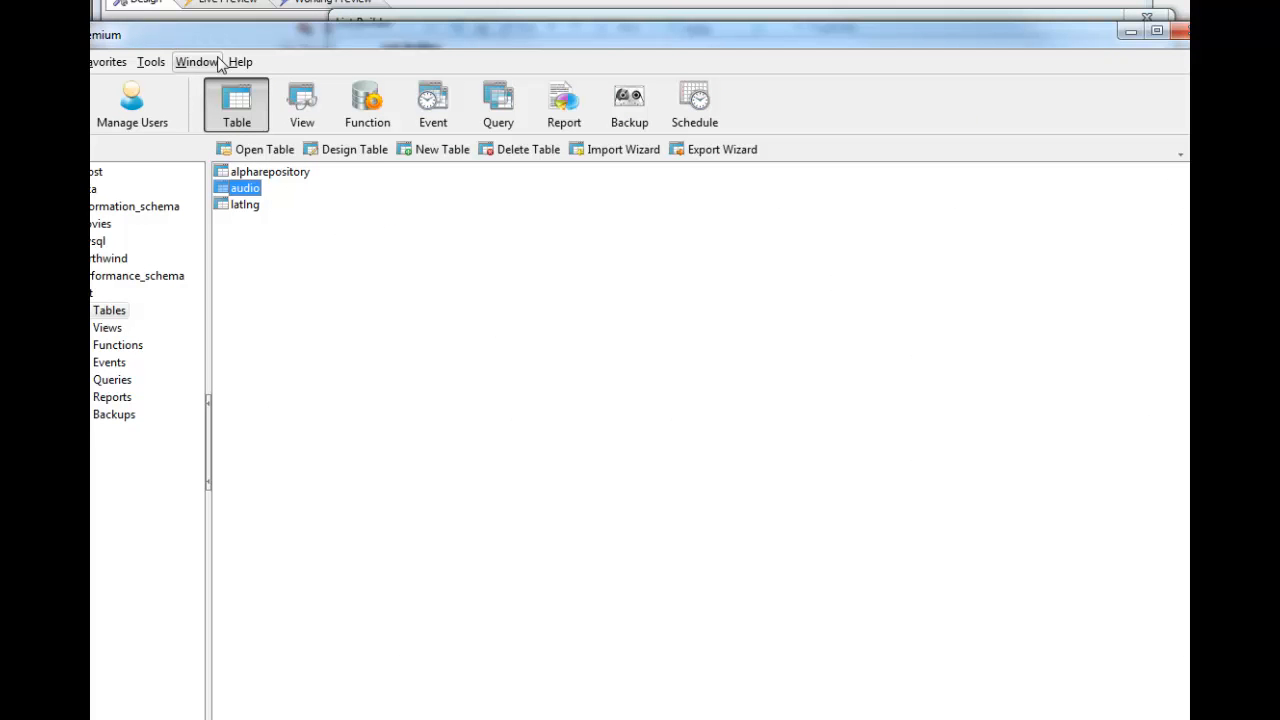
pyautogui.click(355, 150)
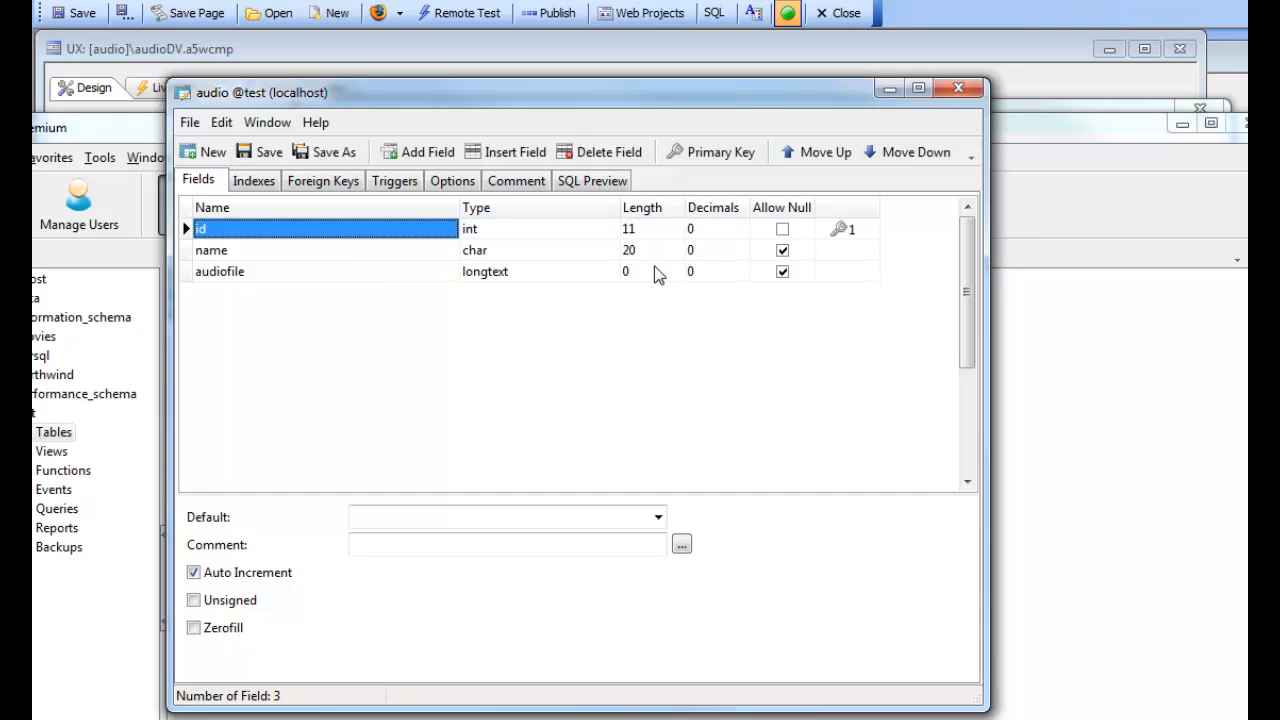
pyautogui.click(226, 253)
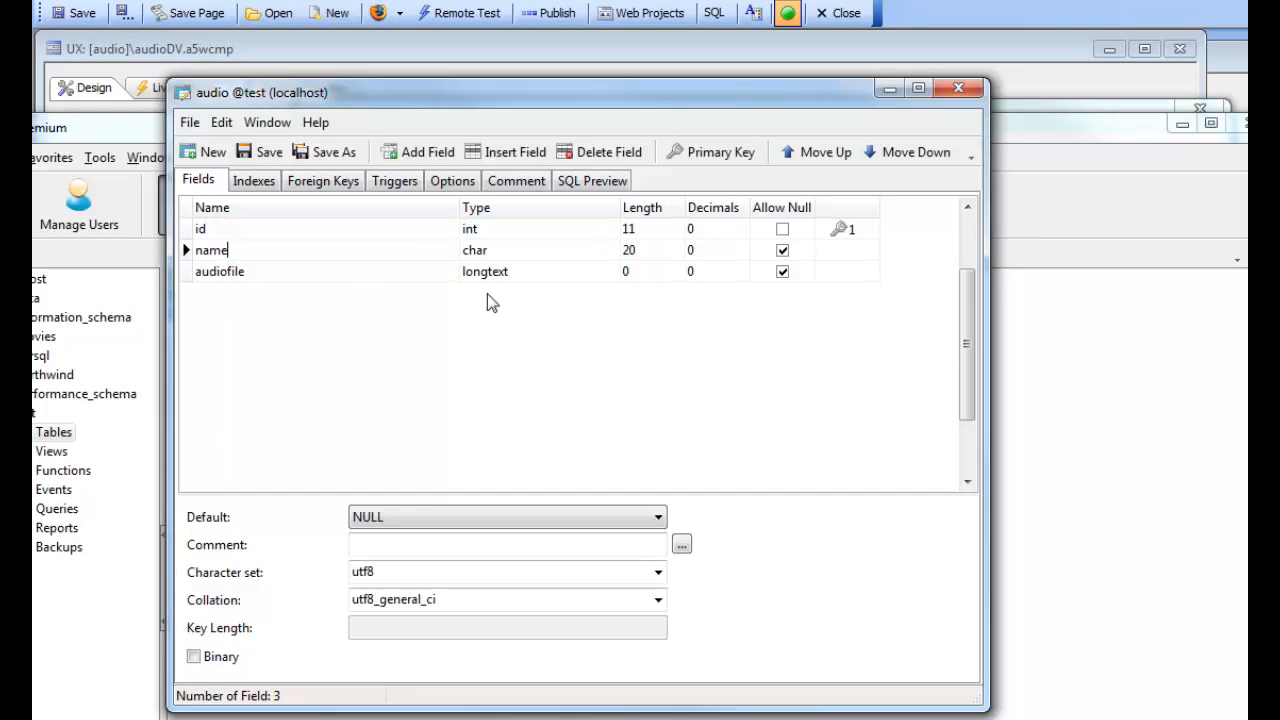
pyautogui.click(244, 273)
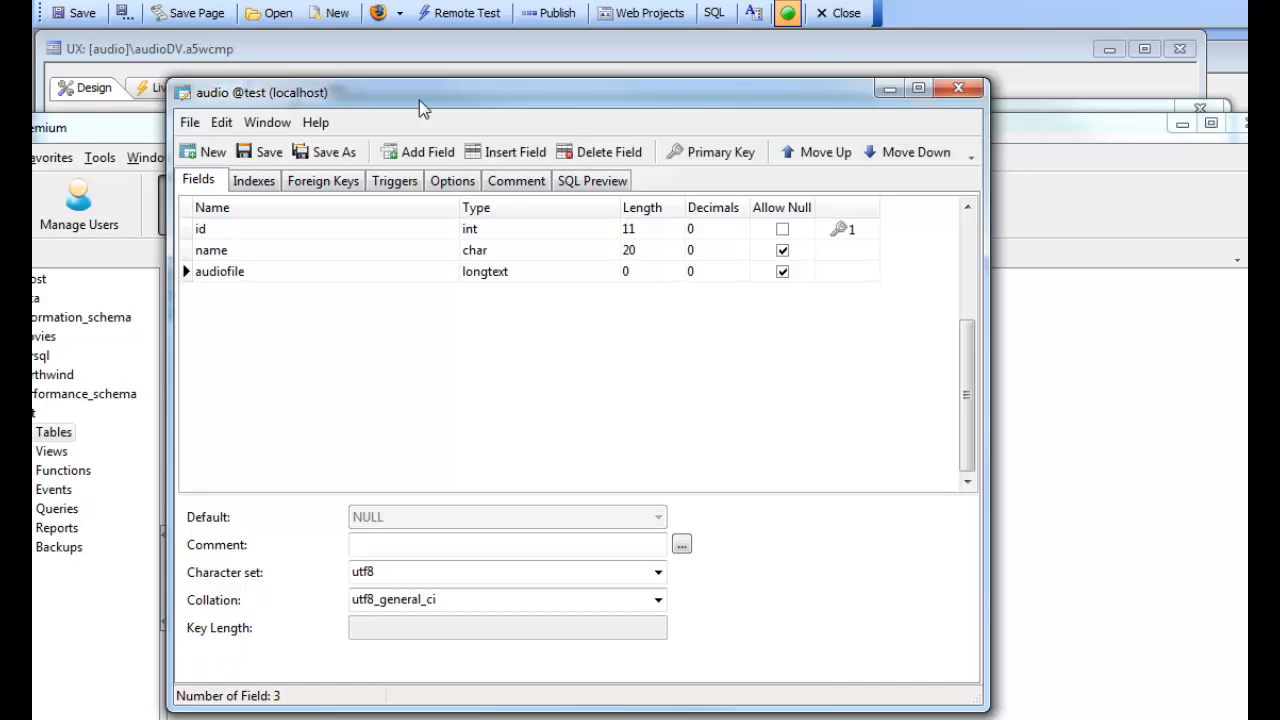
pyautogui.click(1243, 123)
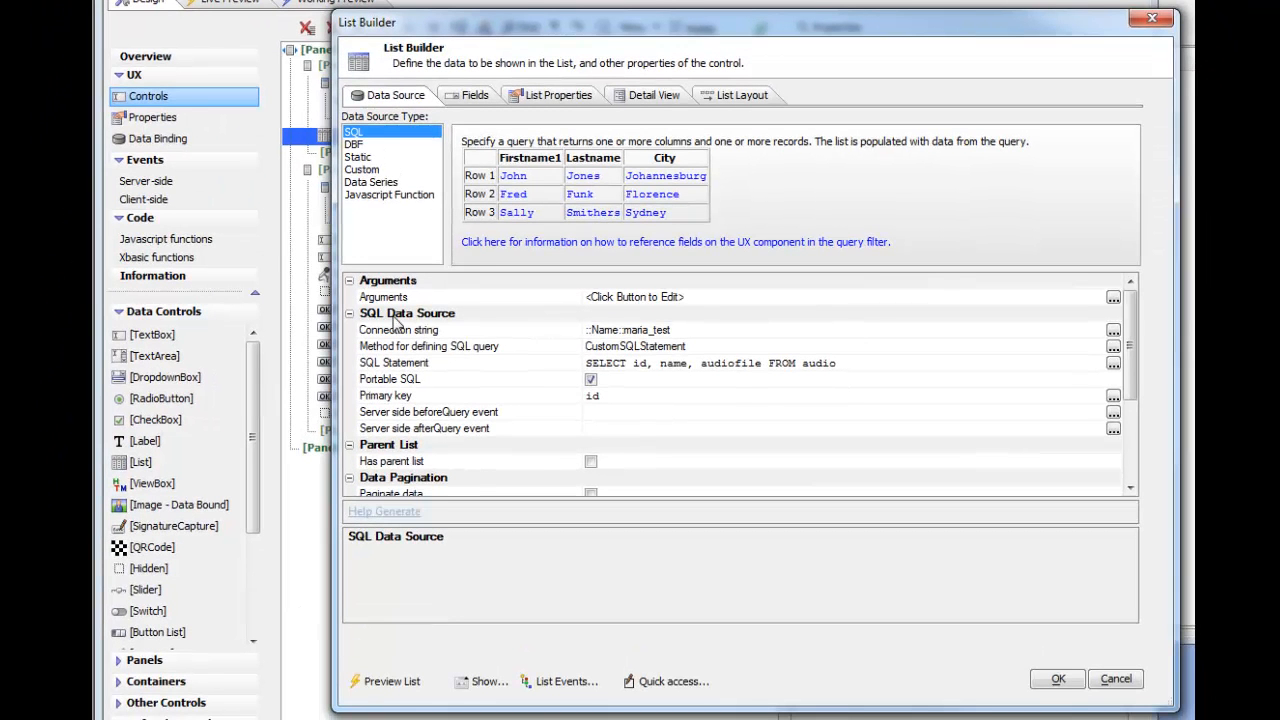
# - Examine the audiofile field's properties in the List Builder, including its client-side control type
pyautogui.click(474, 95)
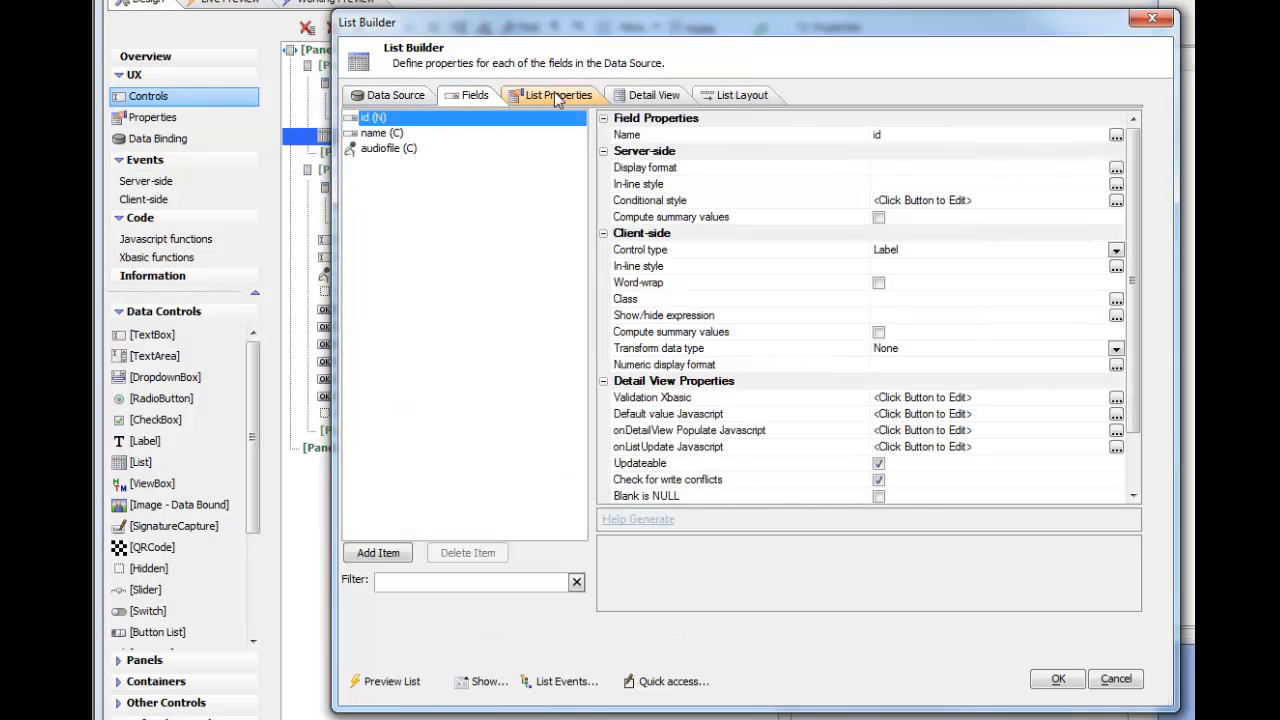
pyautogui.click(390, 156)
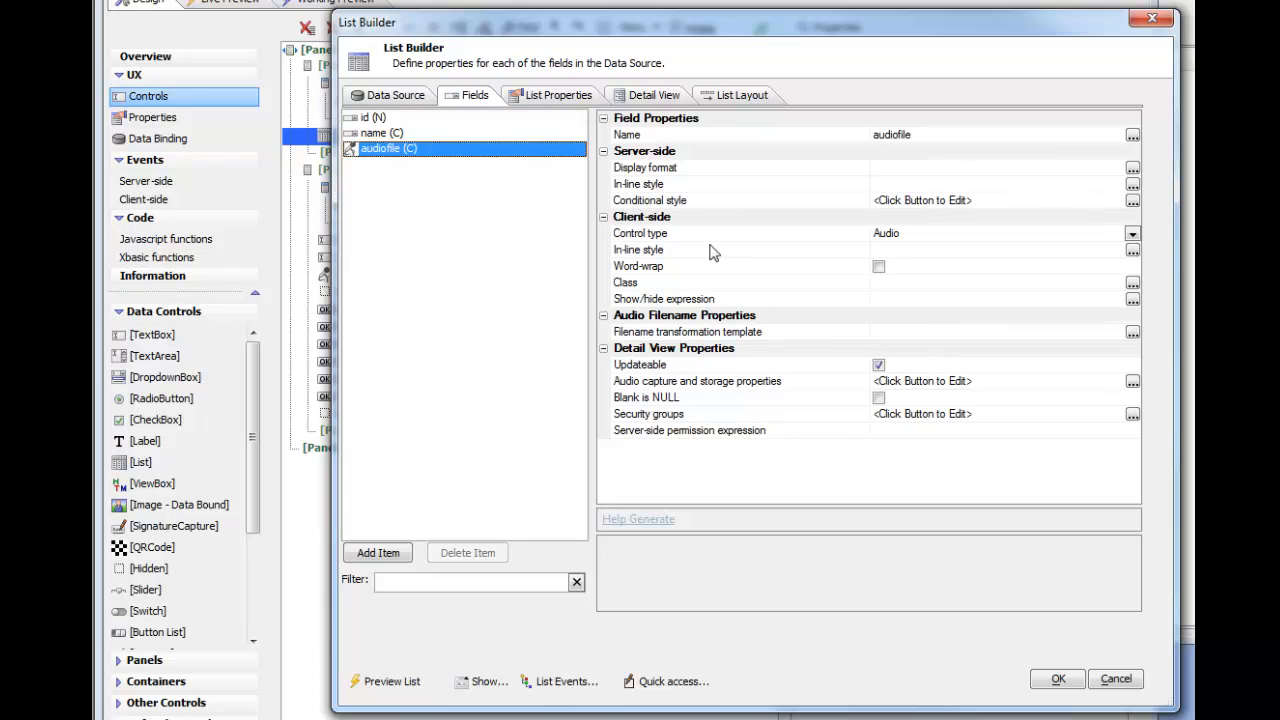
pyautogui.click(652, 236)
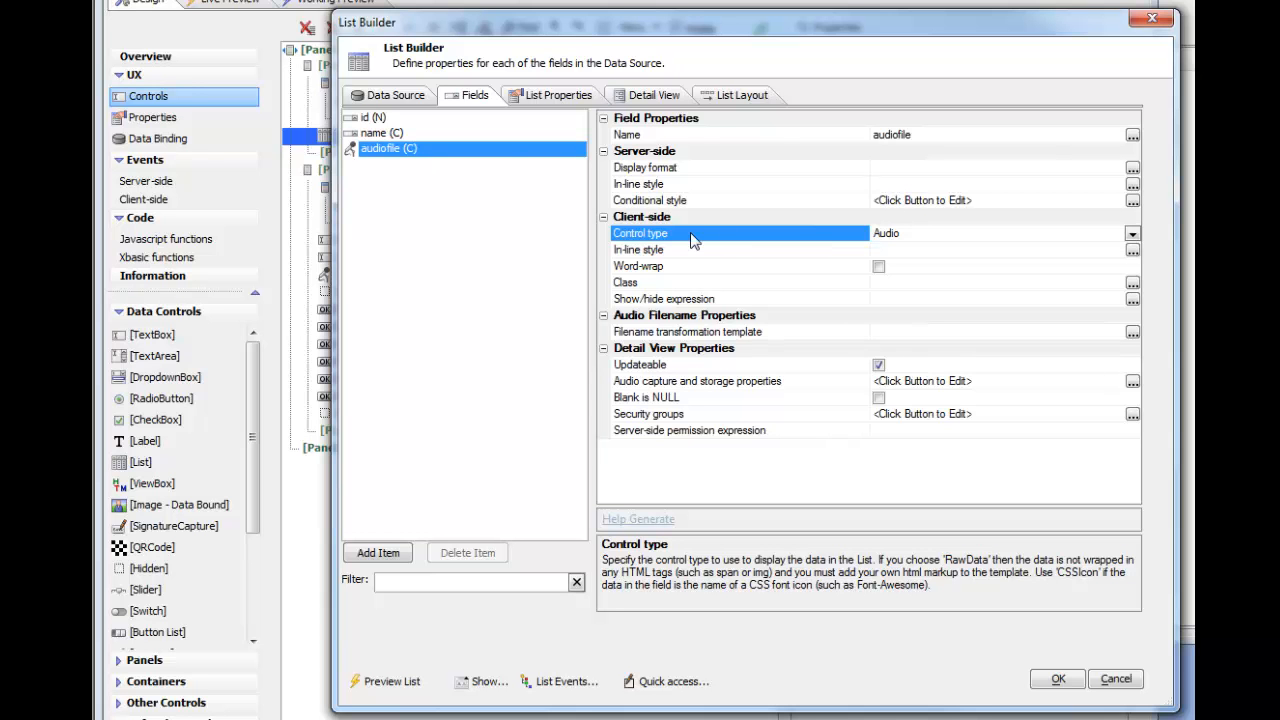
# - Examine the list detail view's media files settings, including upload target and Amazon S3 connection string, cancel them, and close the List Builder
pyautogui.click(652, 95)
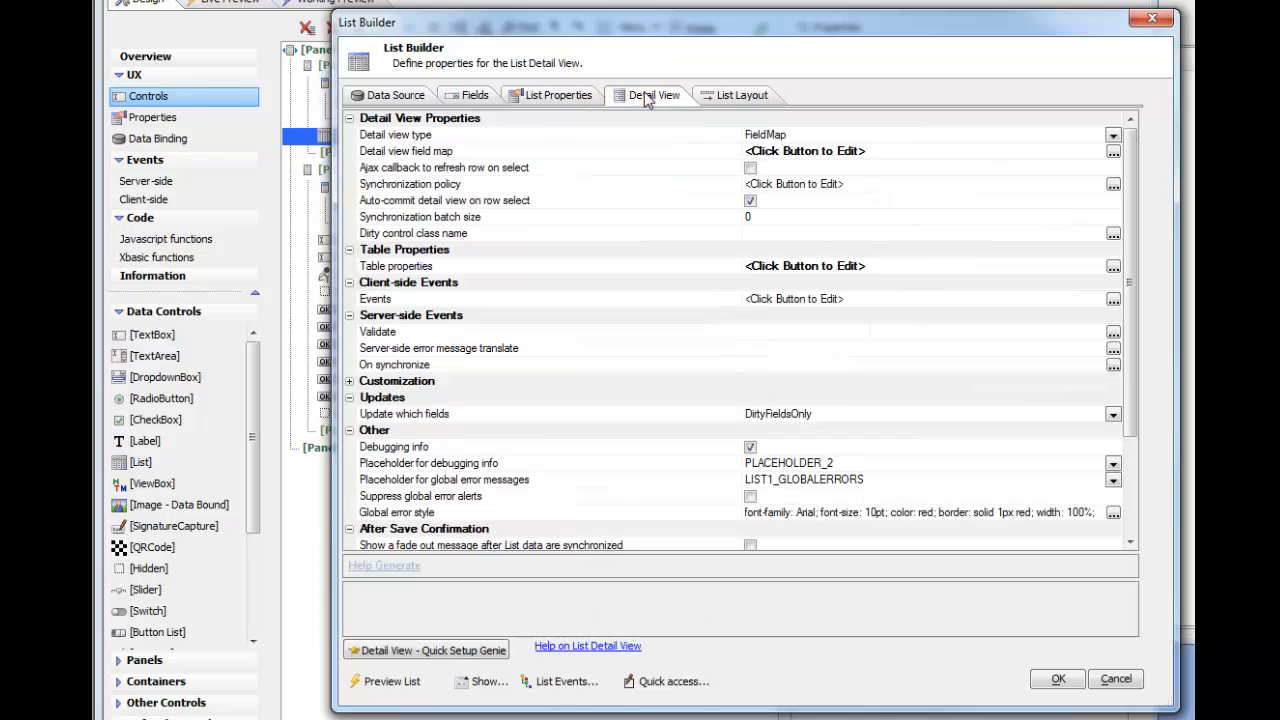
pyautogui.moveTo(1133, 298); pyautogui.dragTo(1130, 432)
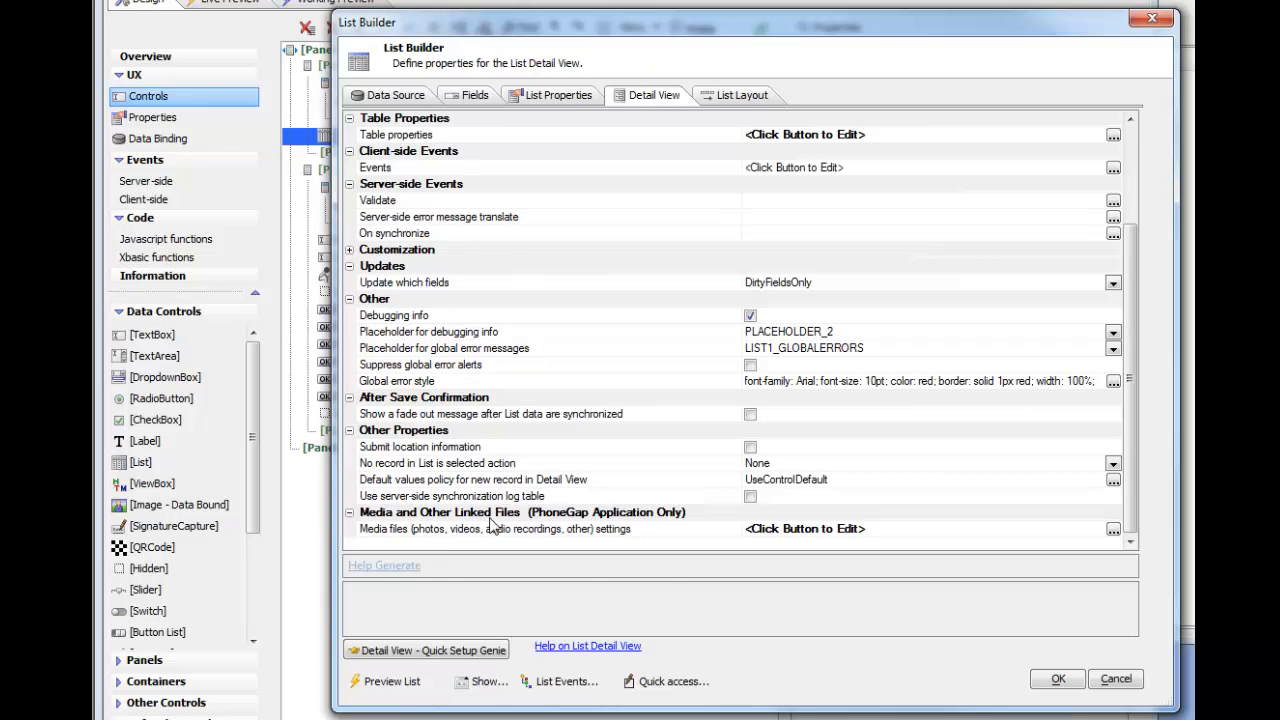
pyautogui.doubleClick(575, 533)
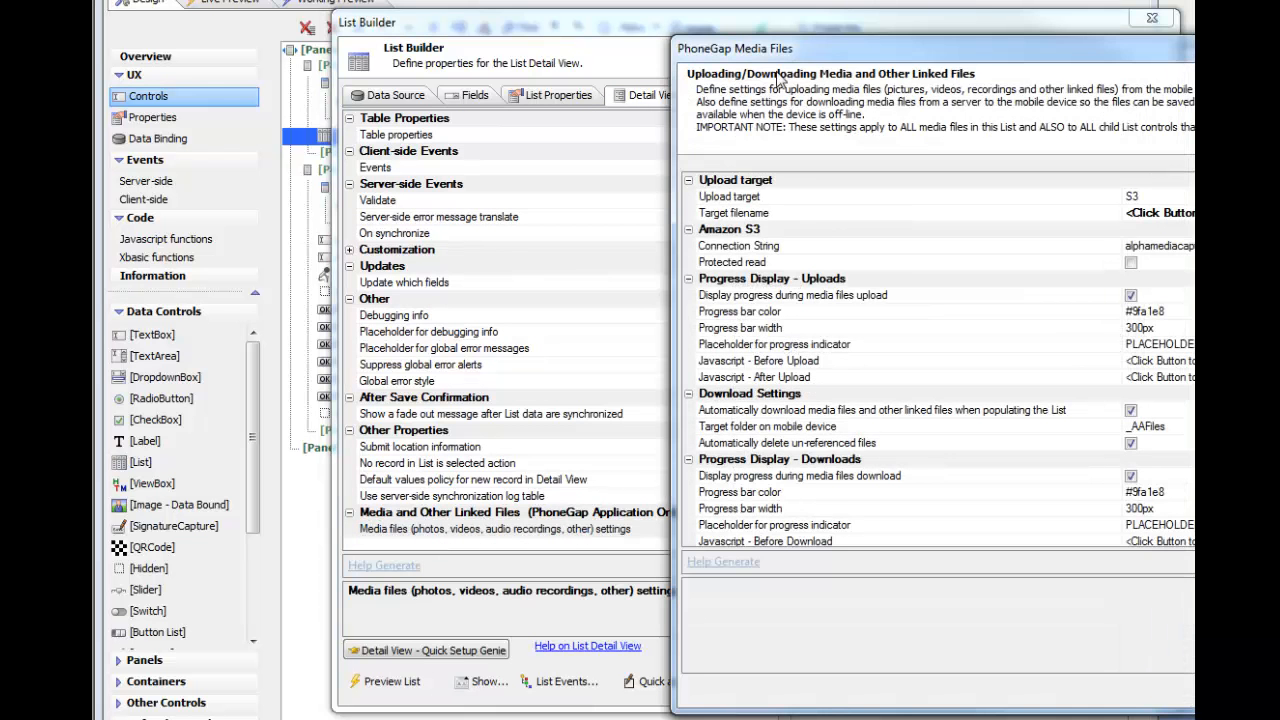
pyautogui.moveTo(810, 50); pyautogui.dragTo(465, 40)
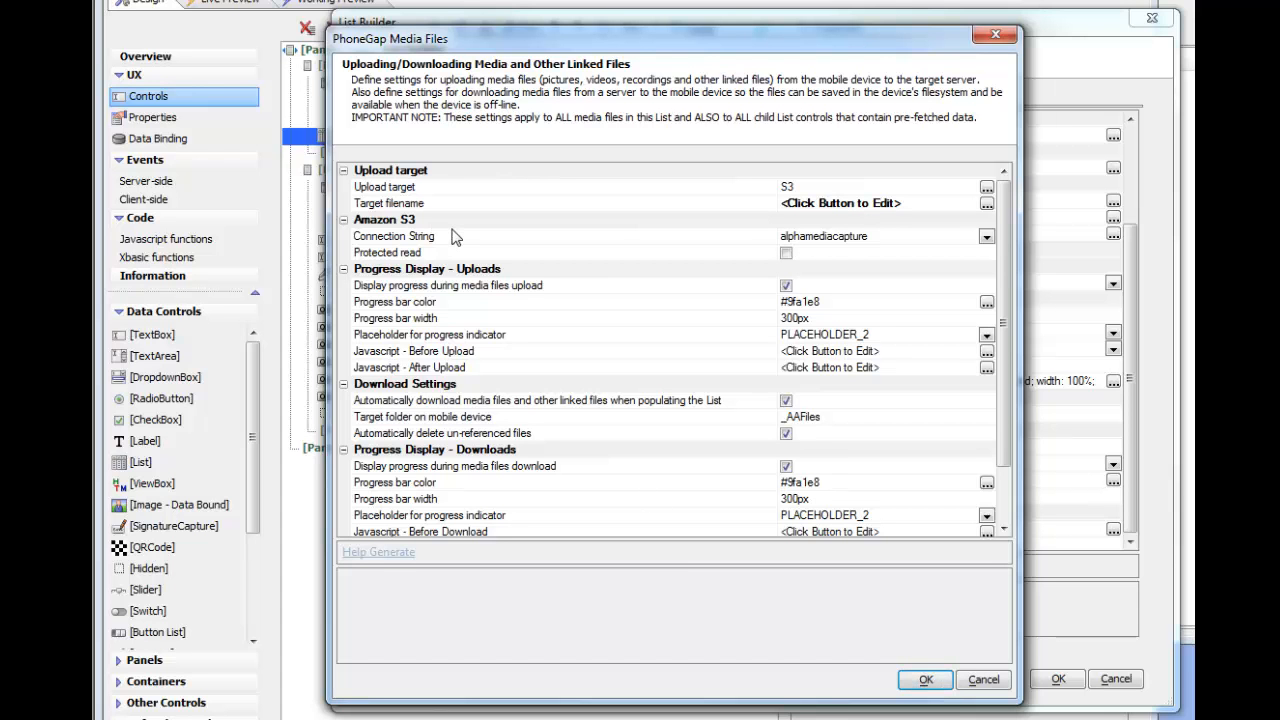
pyautogui.click(983, 679)
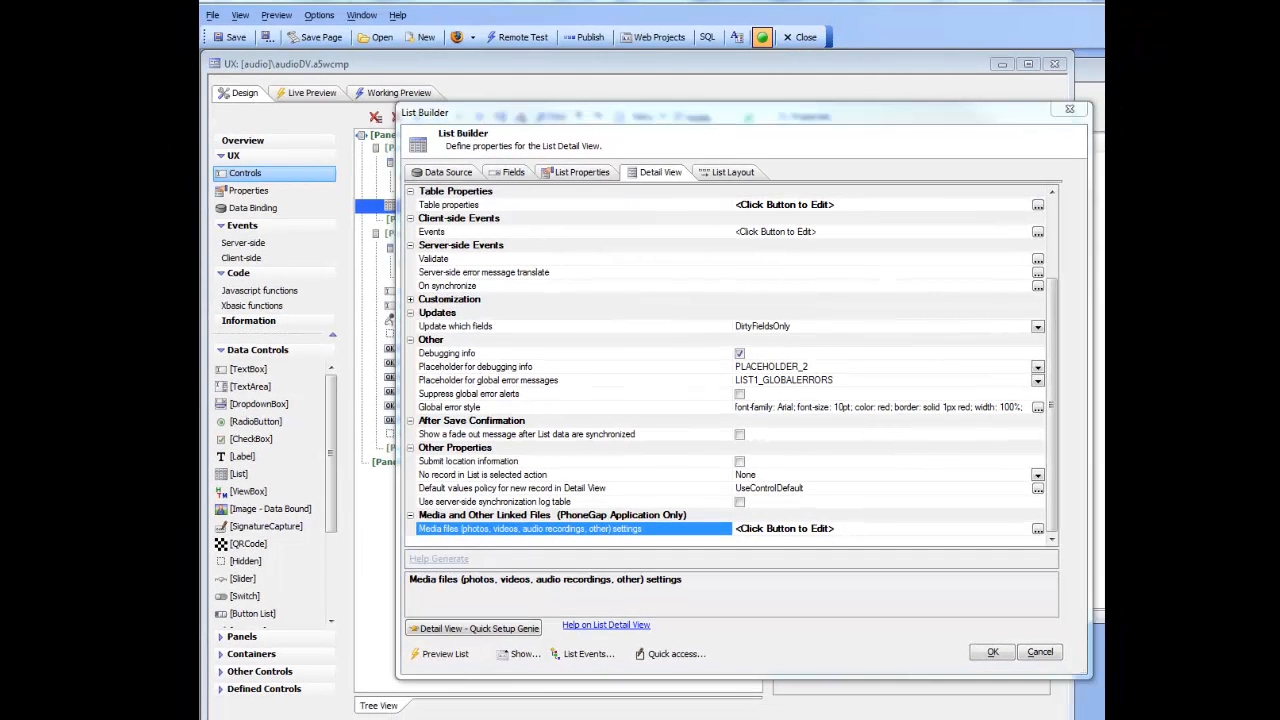
pyautogui.click(993, 652)
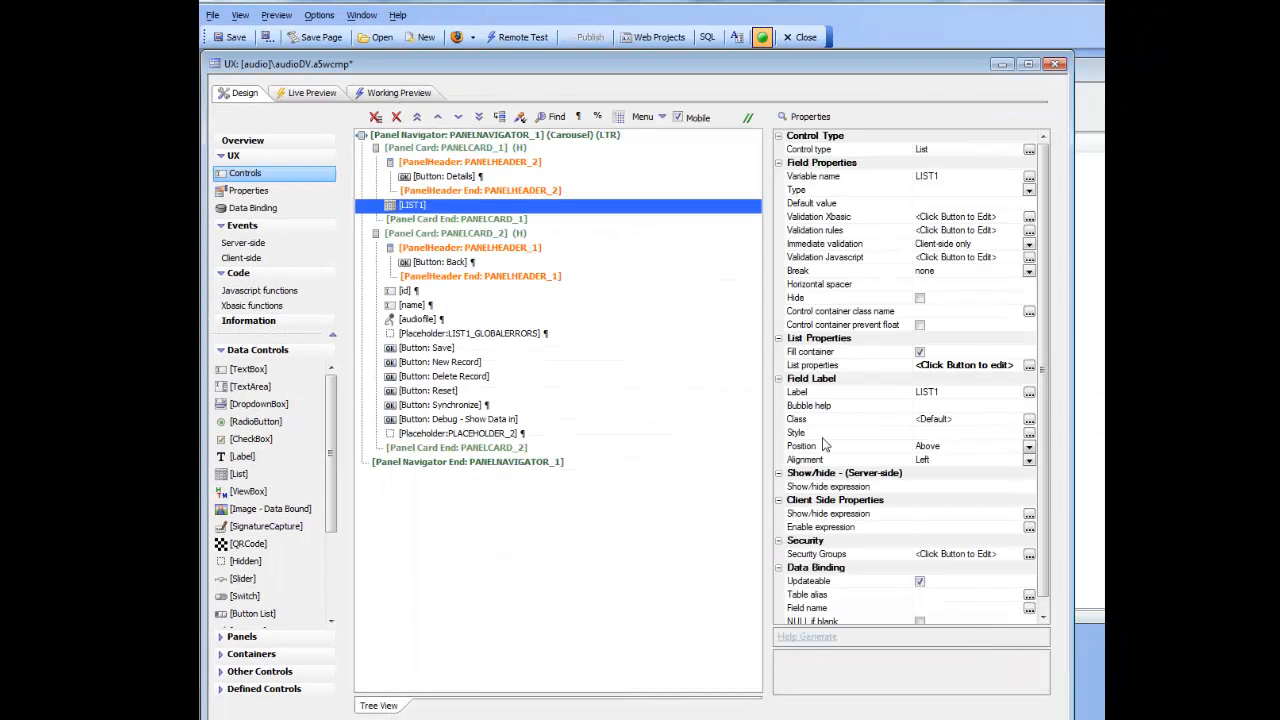
# - Locate the Storage Connection strings command in the Web Projects Control Panel, and return to the audioDV component
pyautogui.click(652, 37)
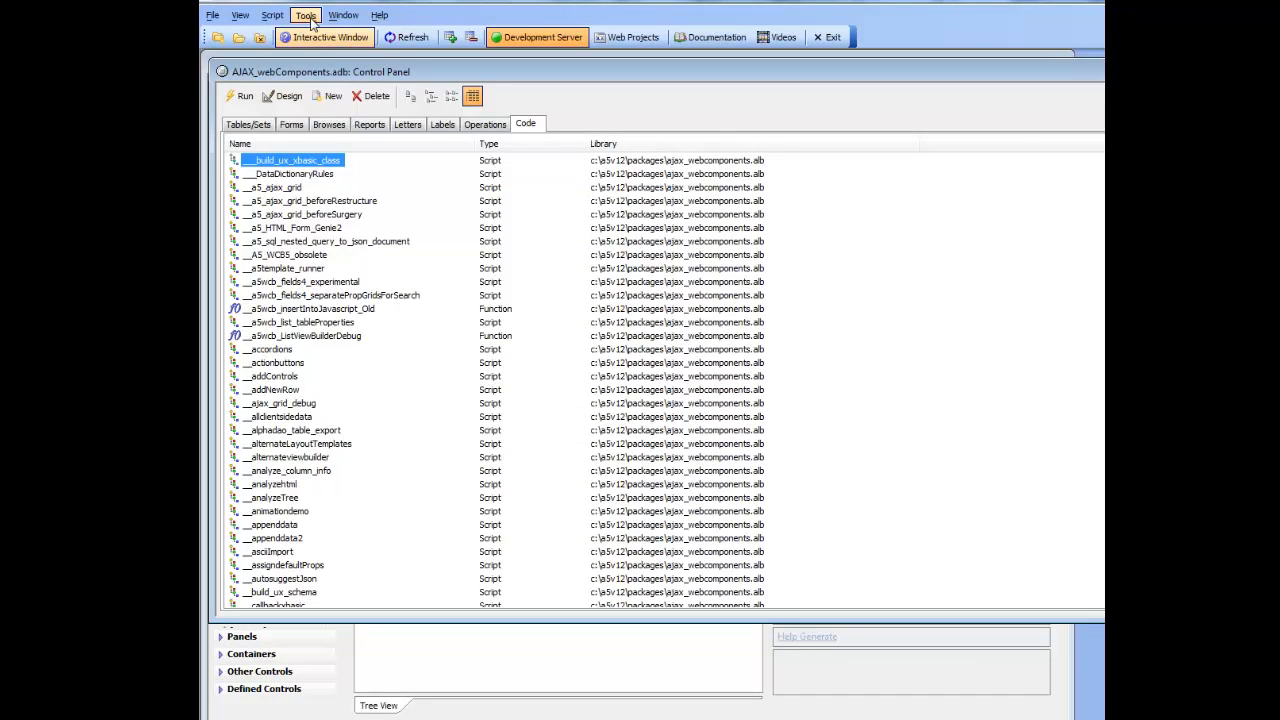
pyautogui.click(632, 37)
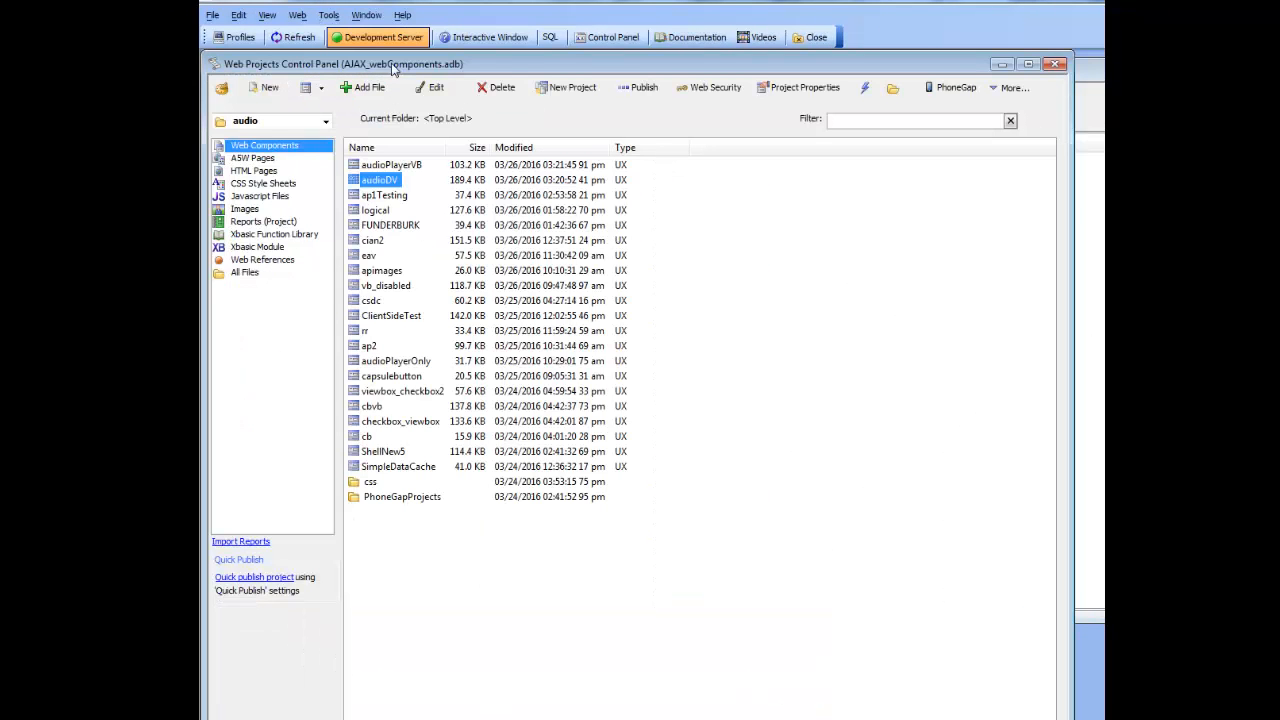
pyautogui.click(337, 15)
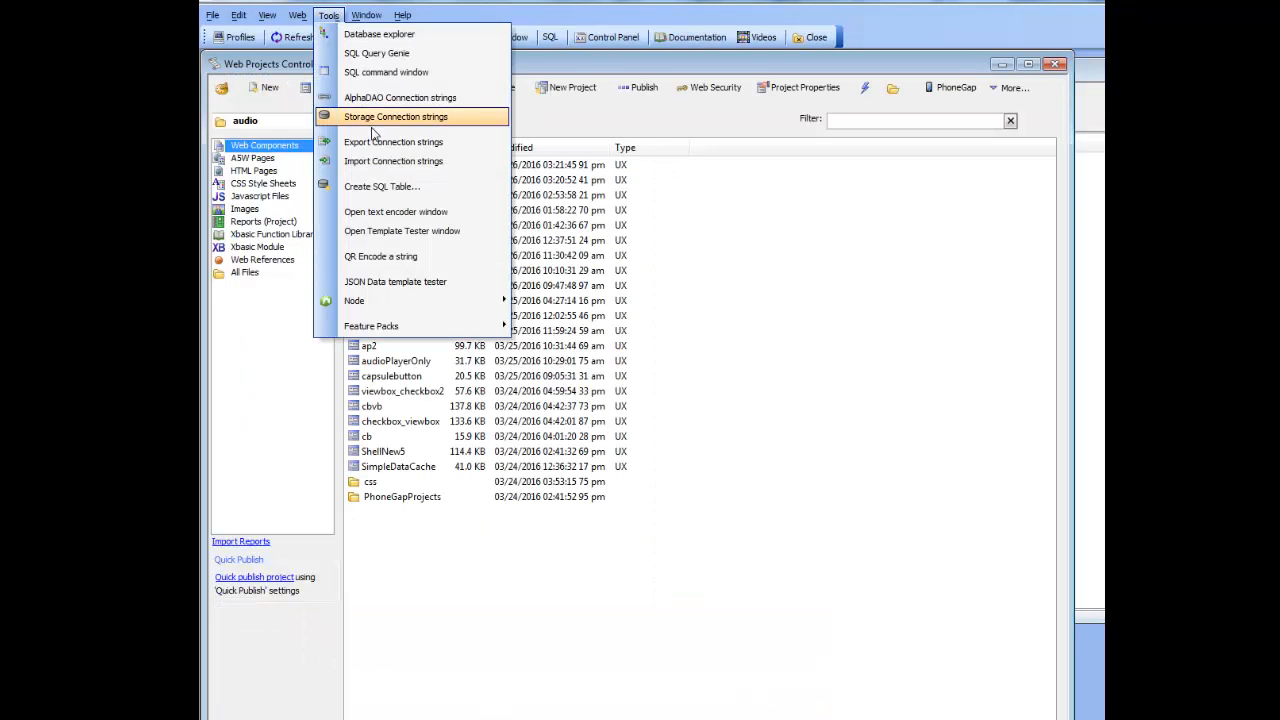
pyautogui.click(975, 370)
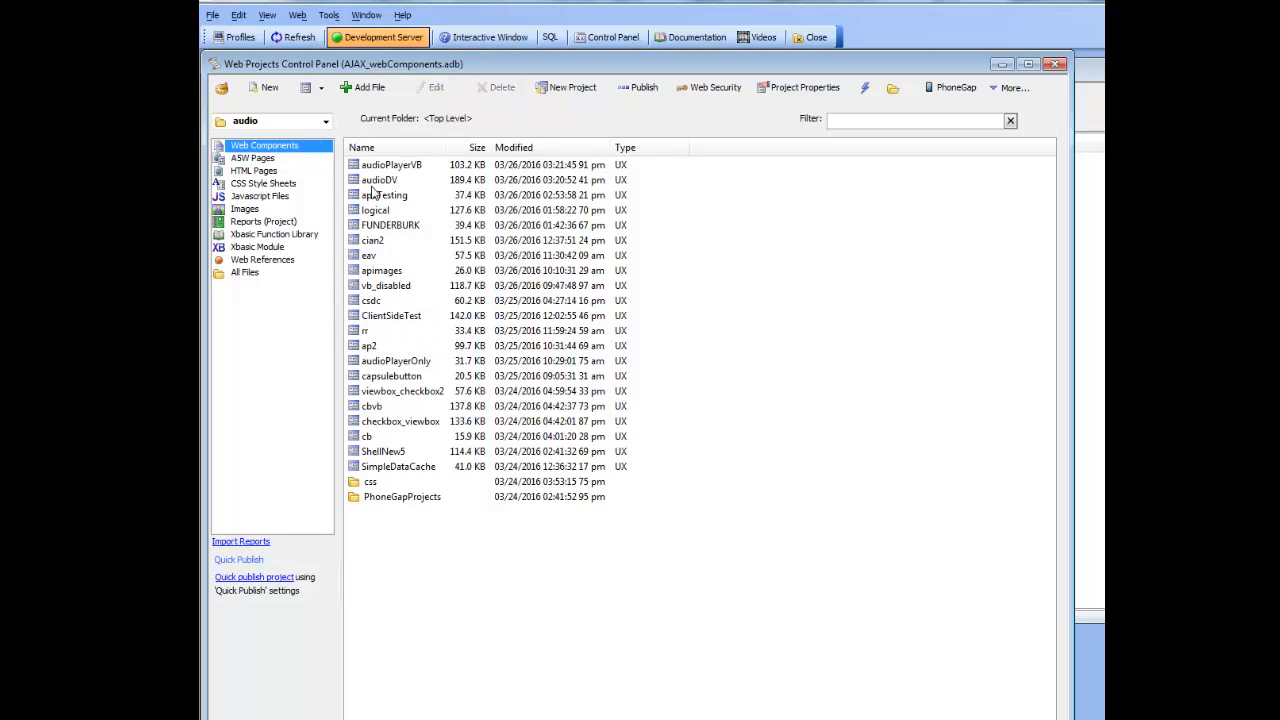
pyautogui.doubleClick(378, 180)
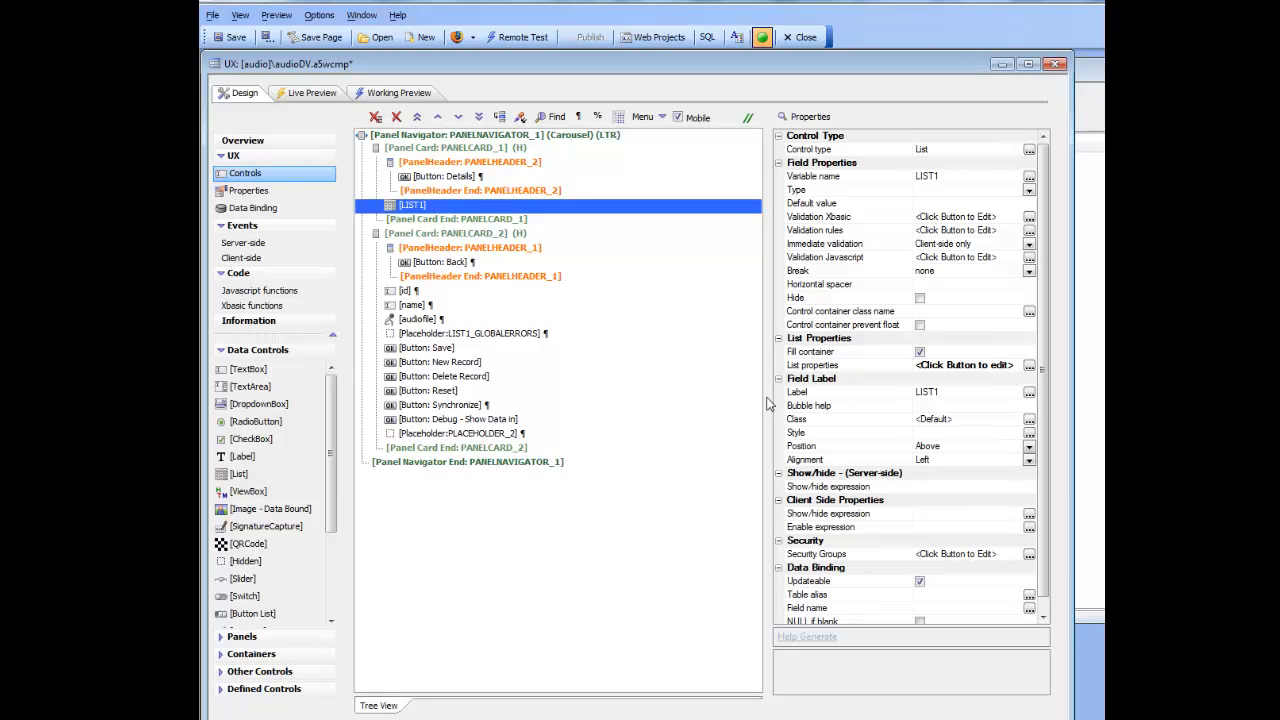
# - Reopen the list properties of LIST1, review the Detail View settings, and close the List Builder
pyautogui.click(806, 366)
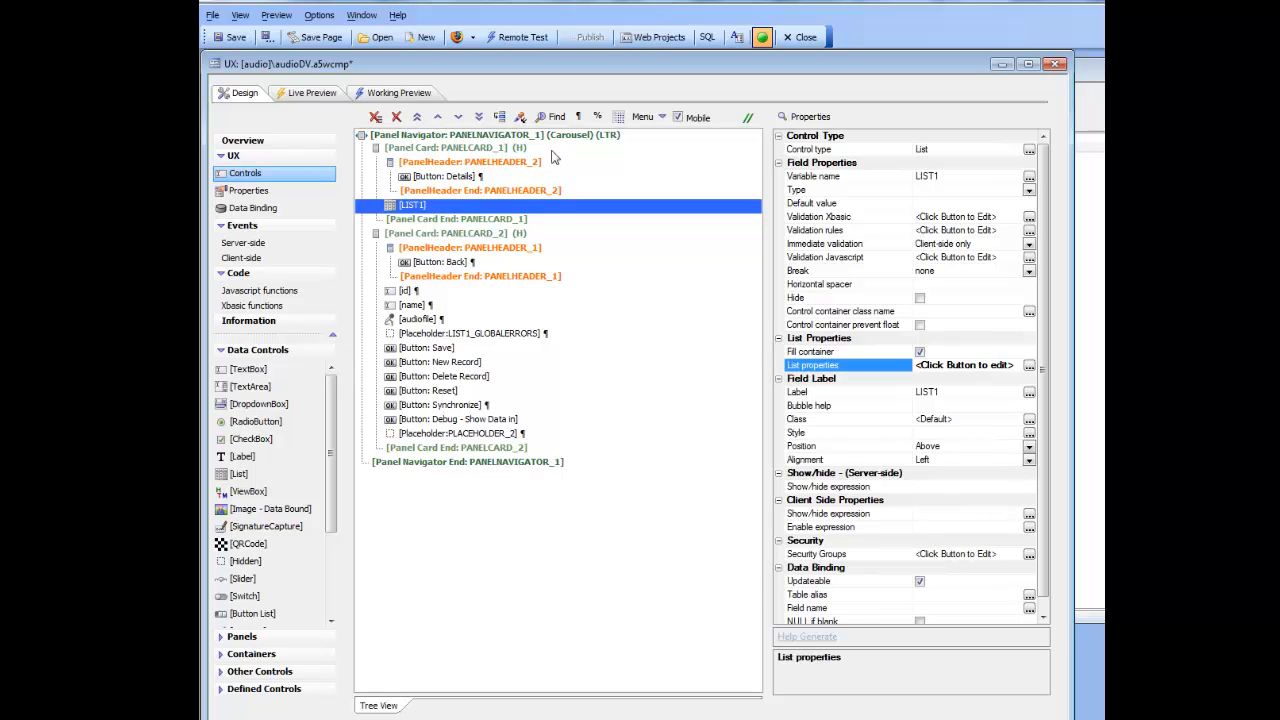
pyautogui.doubleClick(868, 368)
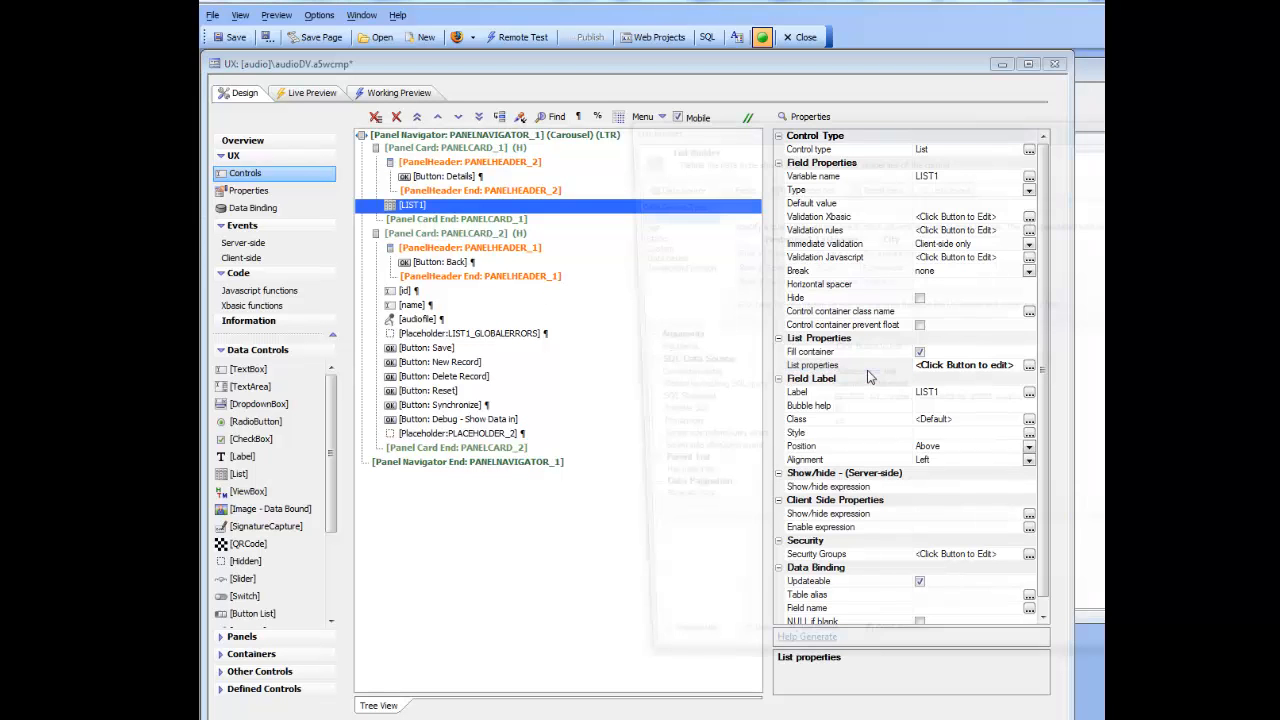
pyautogui.click(876, 186)
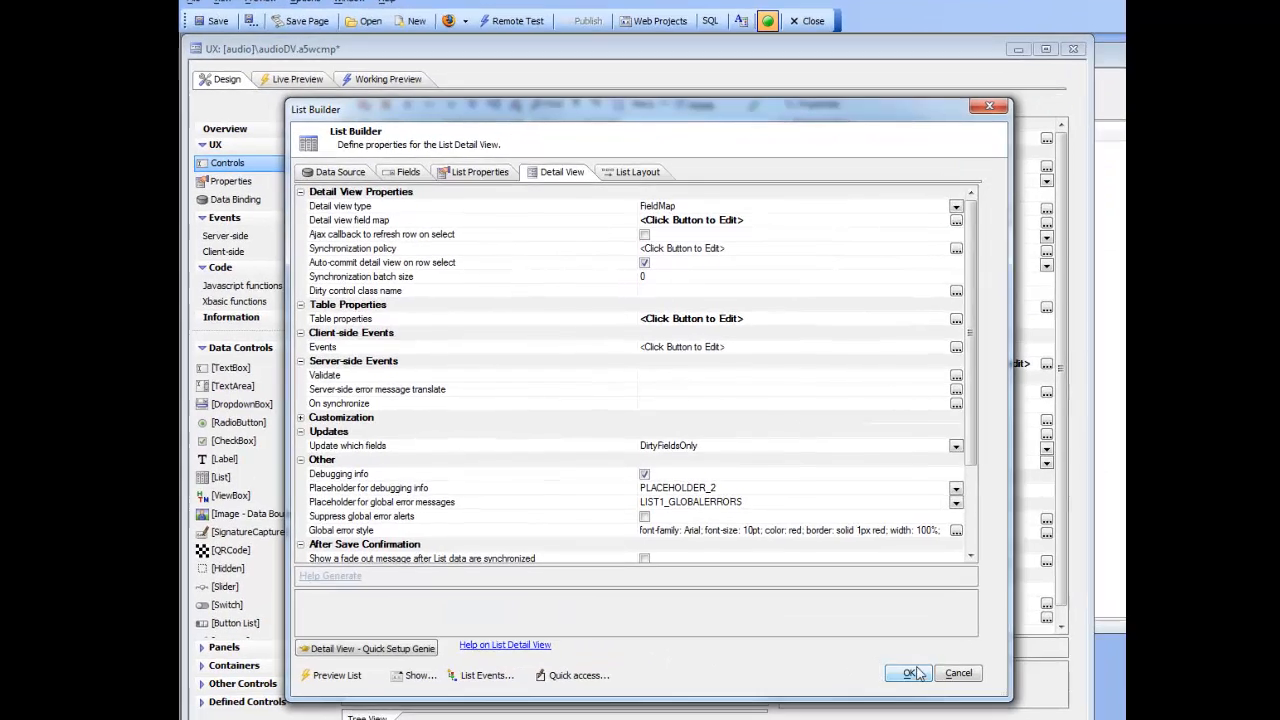
pyautogui.click(917, 682)
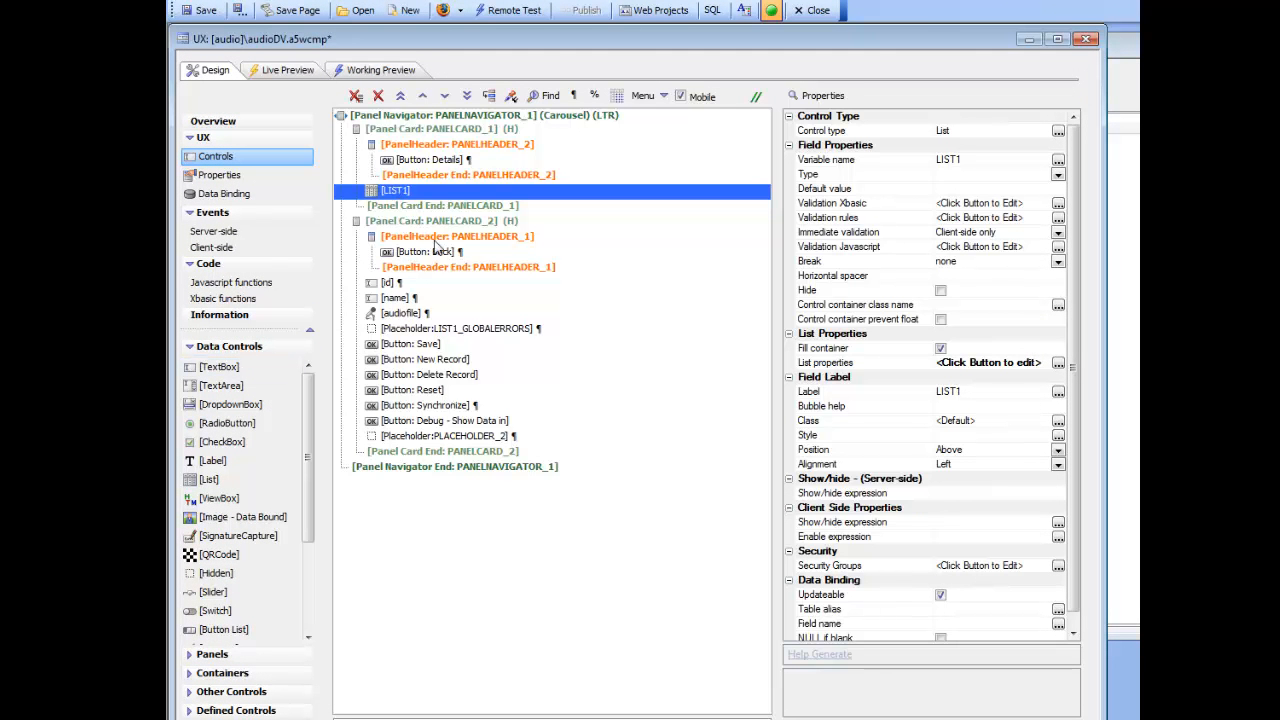
# - Select the audiofile control and examine its control type among the available types, keeping AudioRecorderAndPlayer
pyautogui.click(403, 314)
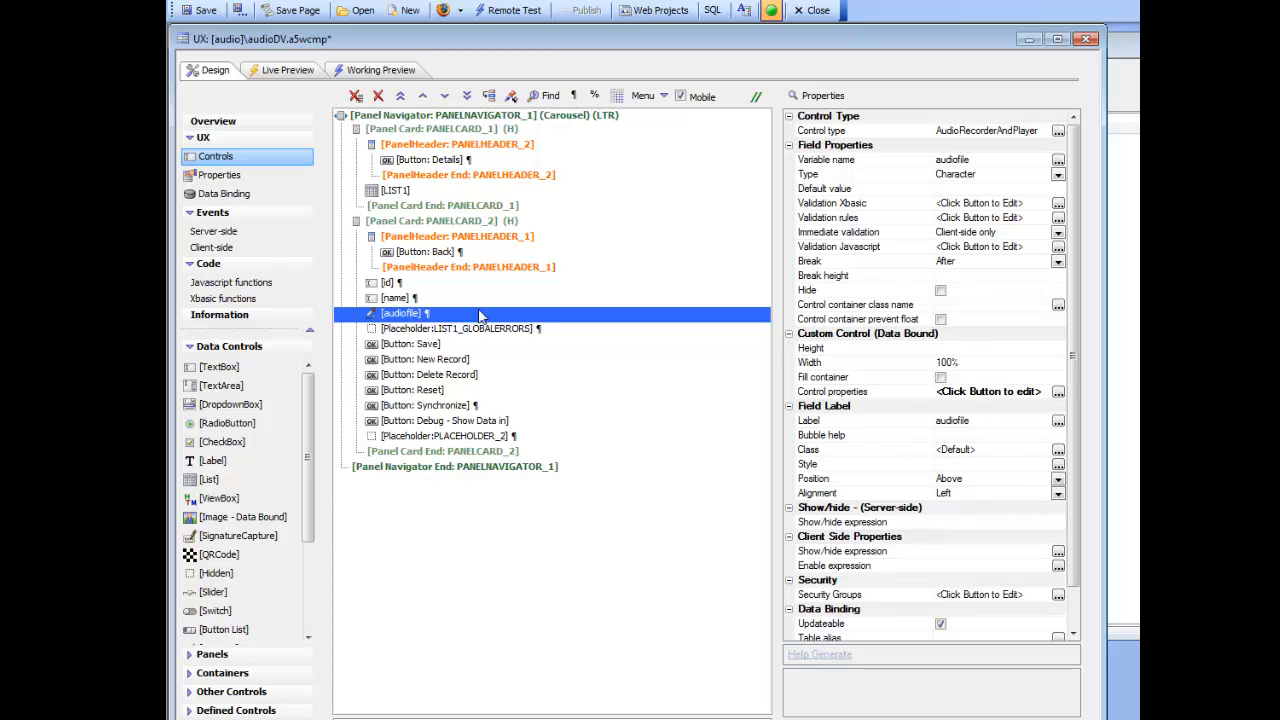
pyautogui.doubleClick(822, 135)
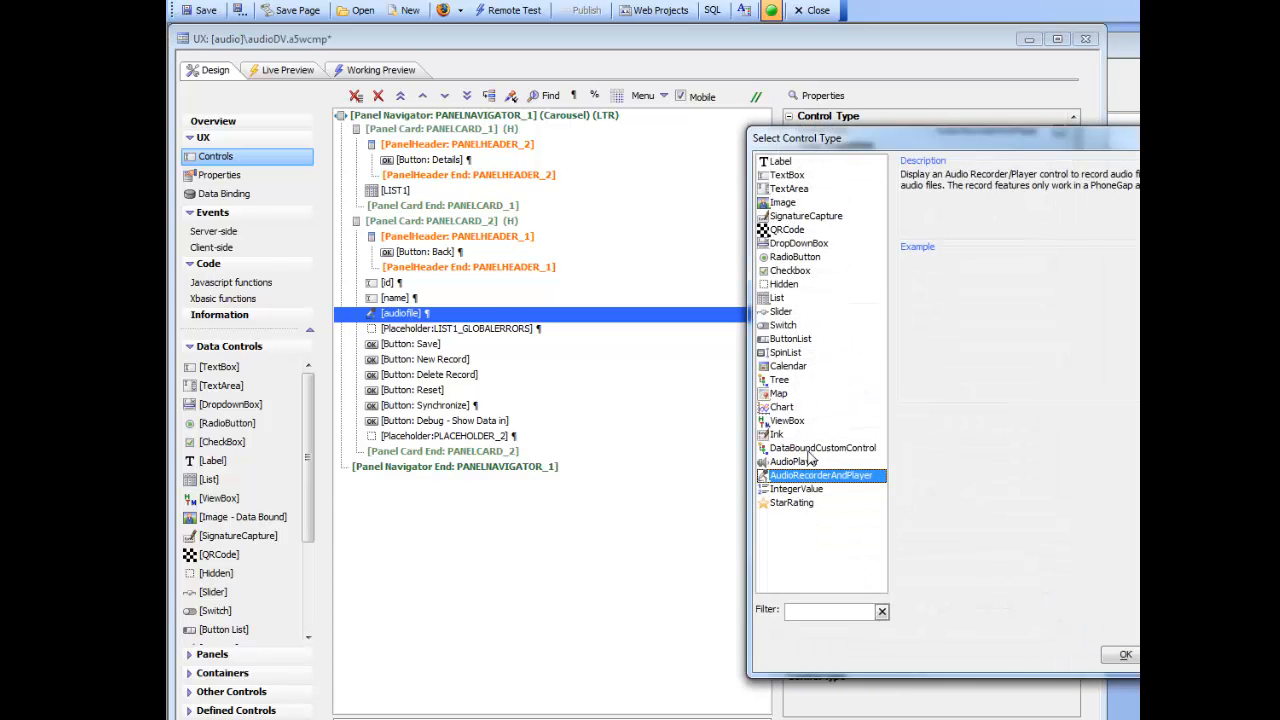
pyautogui.click(1124, 656)
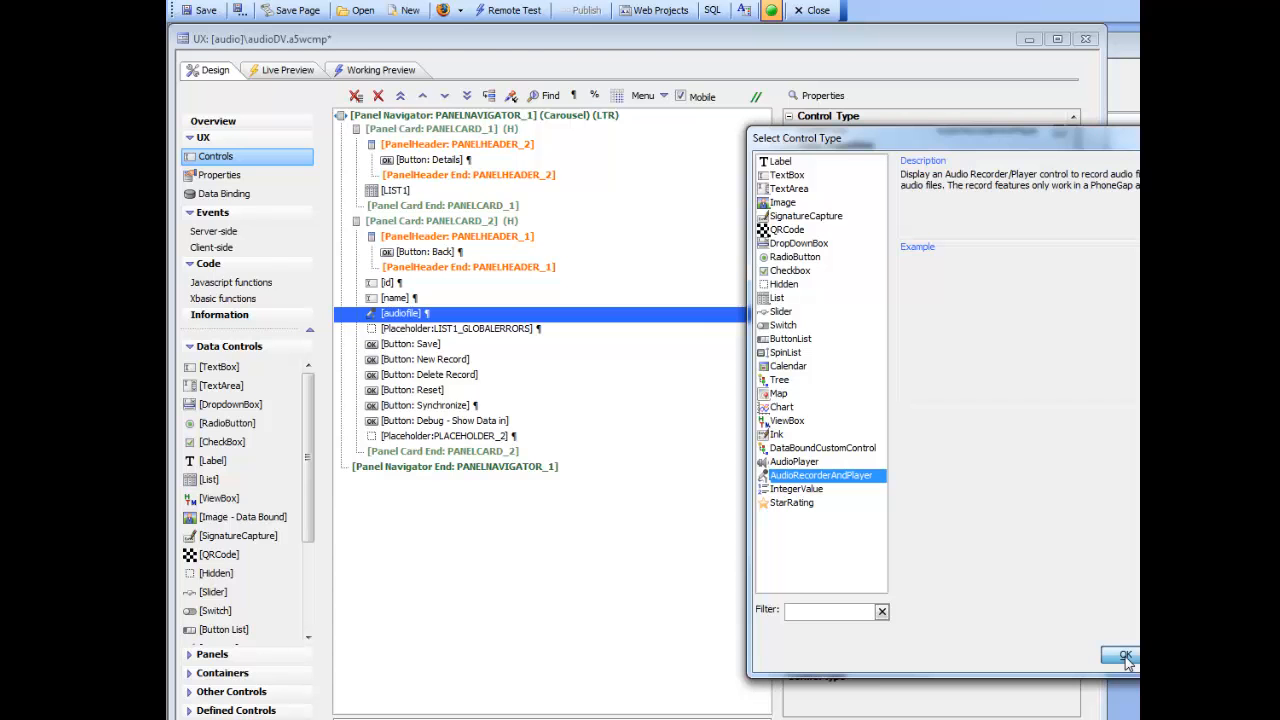
pyautogui.click(1124, 656)
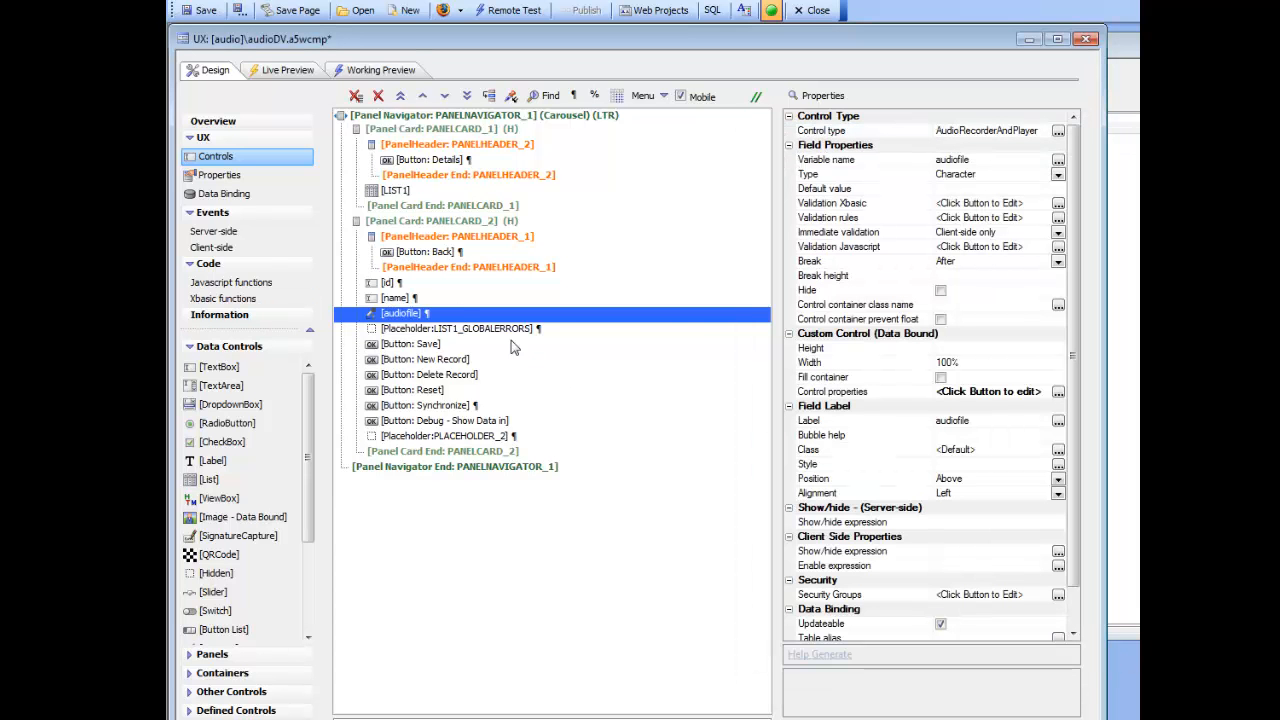
# - Examine the audiofile control's Audio Recorder/Player properties, including the maximum recording duration, and close the dialog
pyautogui.doubleClick(849, 393)
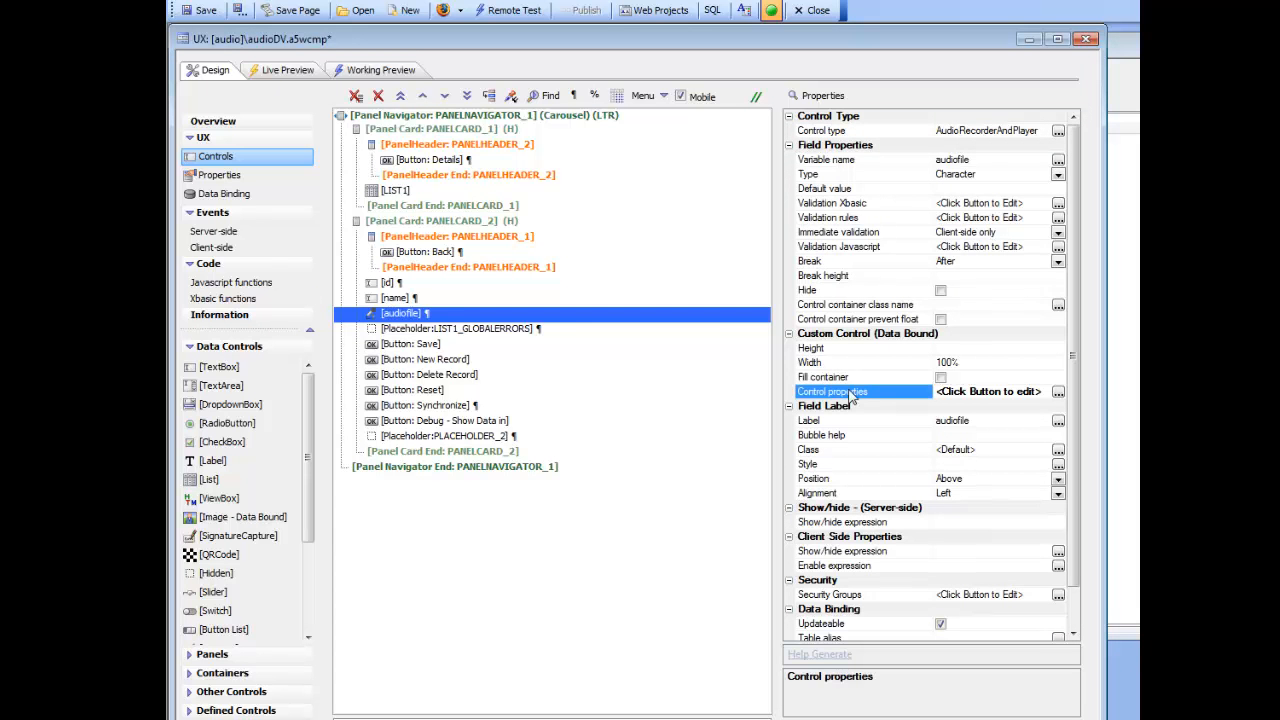
pyautogui.moveTo(876, 157); pyautogui.dragTo(561, 162)
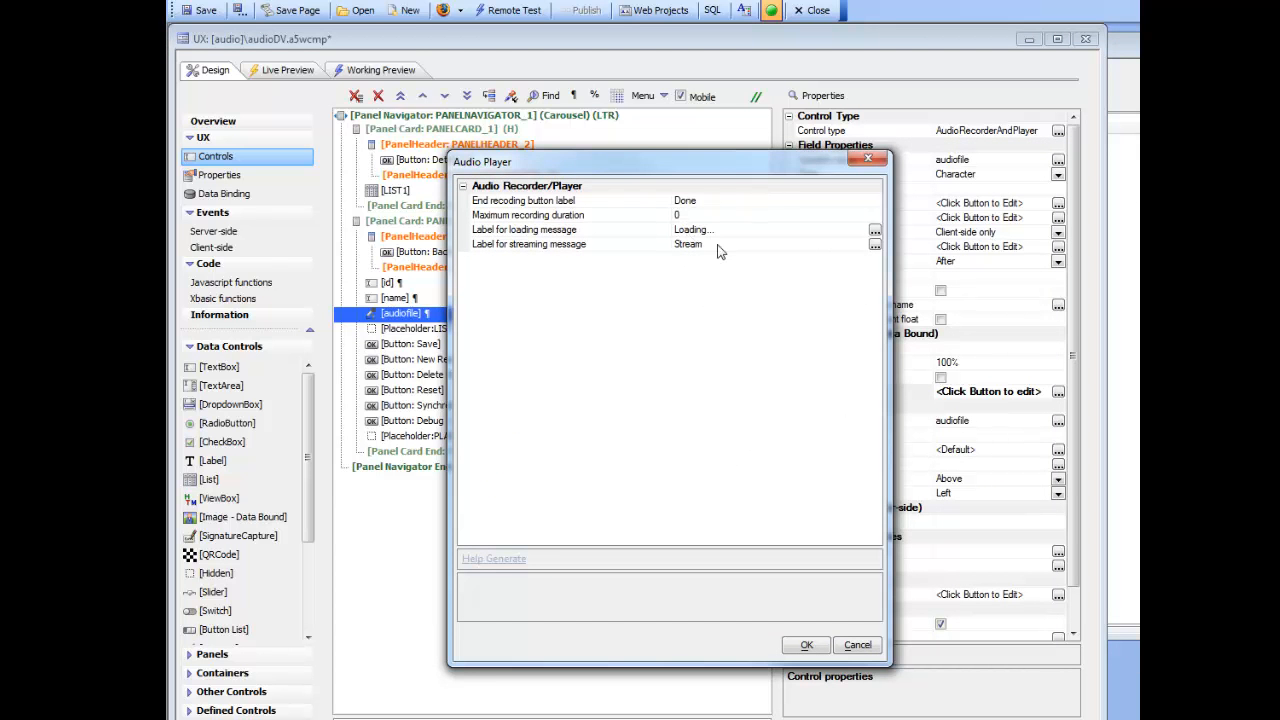
pyautogui.click(567, 218)
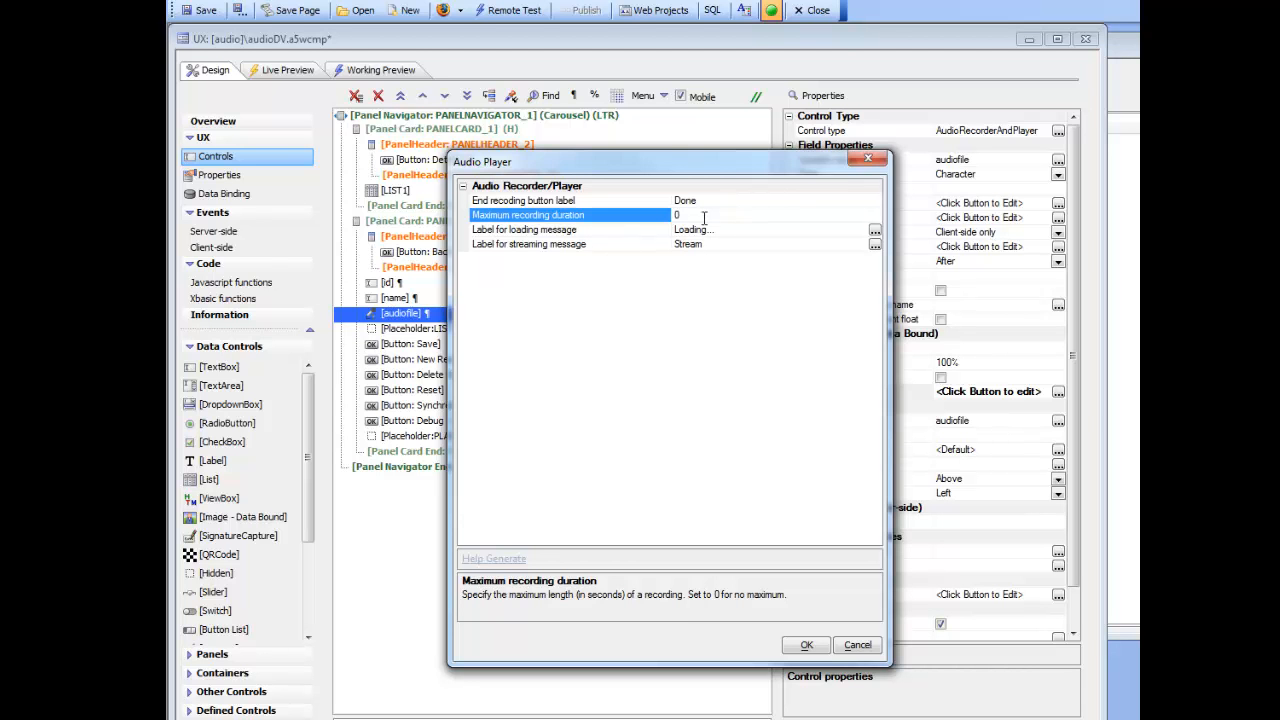
pyautogui.click(805, 648)
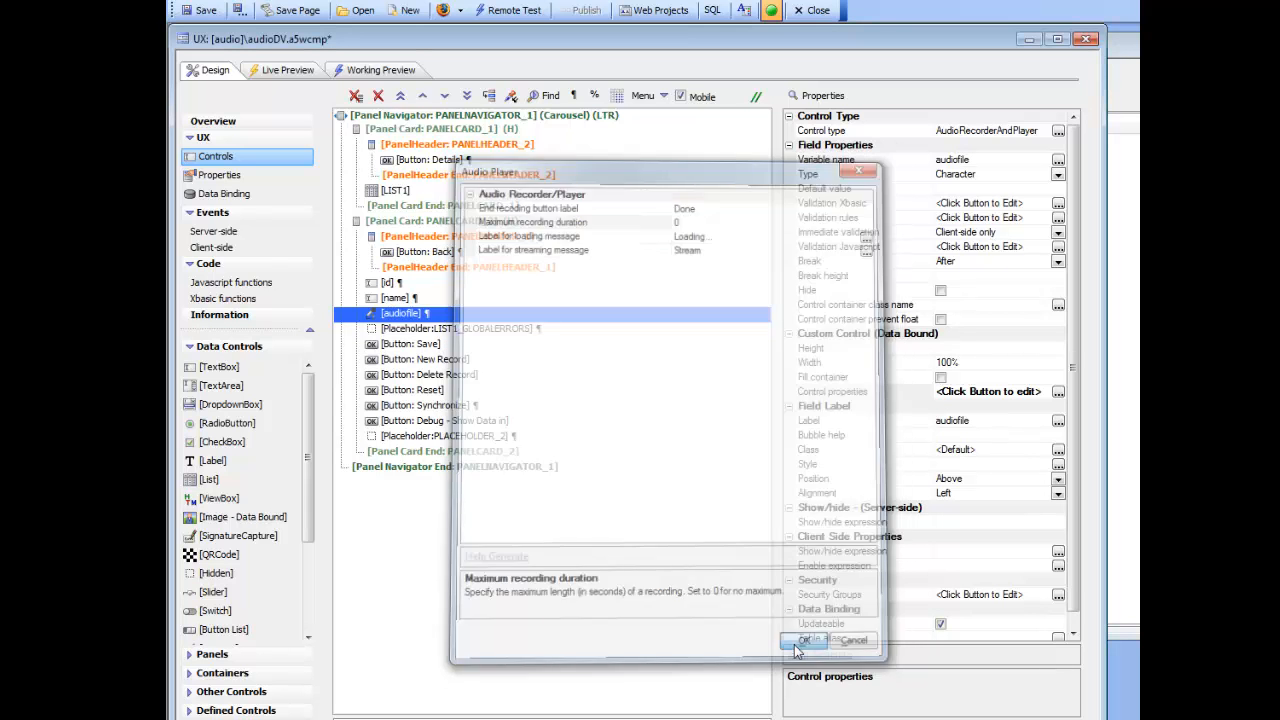